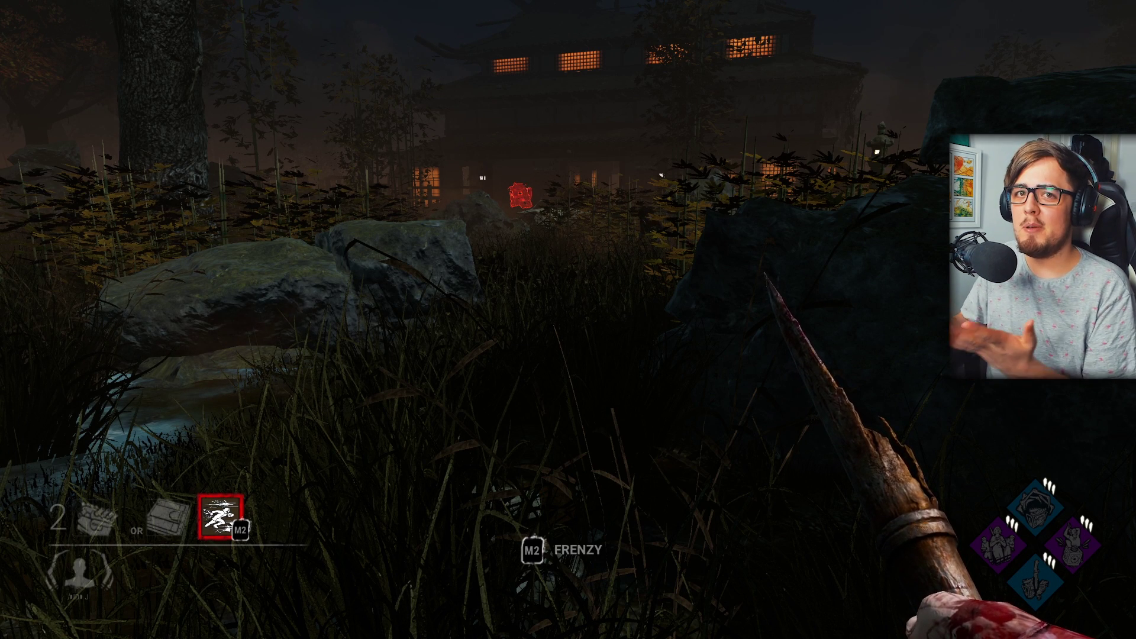
Open Game Filter in the match to review the Curves-to-Bloom stack, then close it
key(alt+F3)
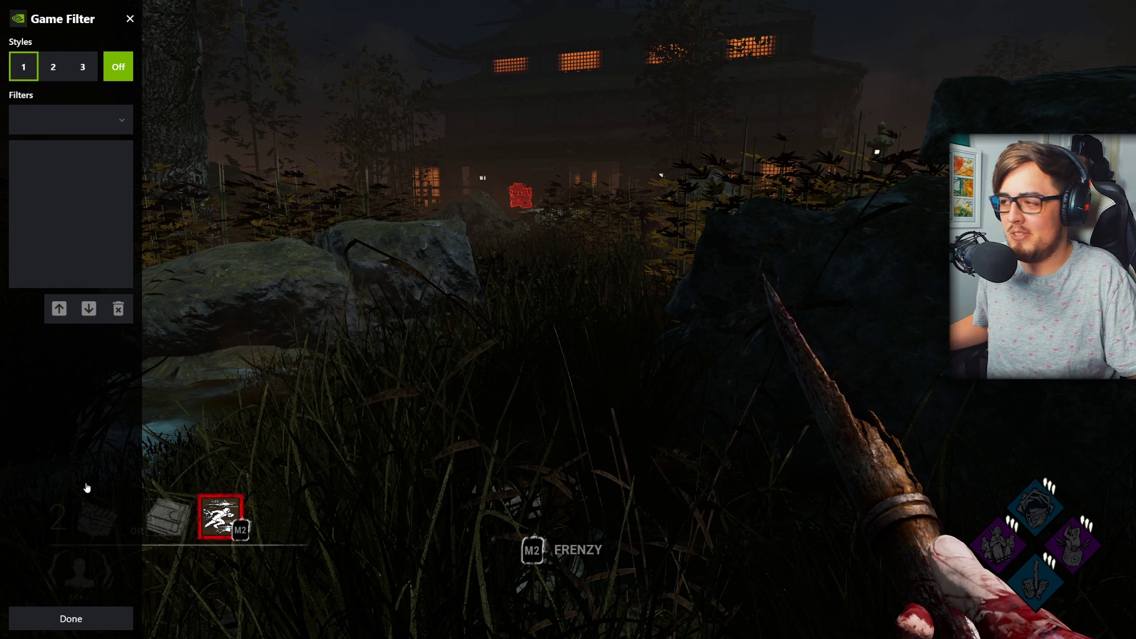
click(69, 614)
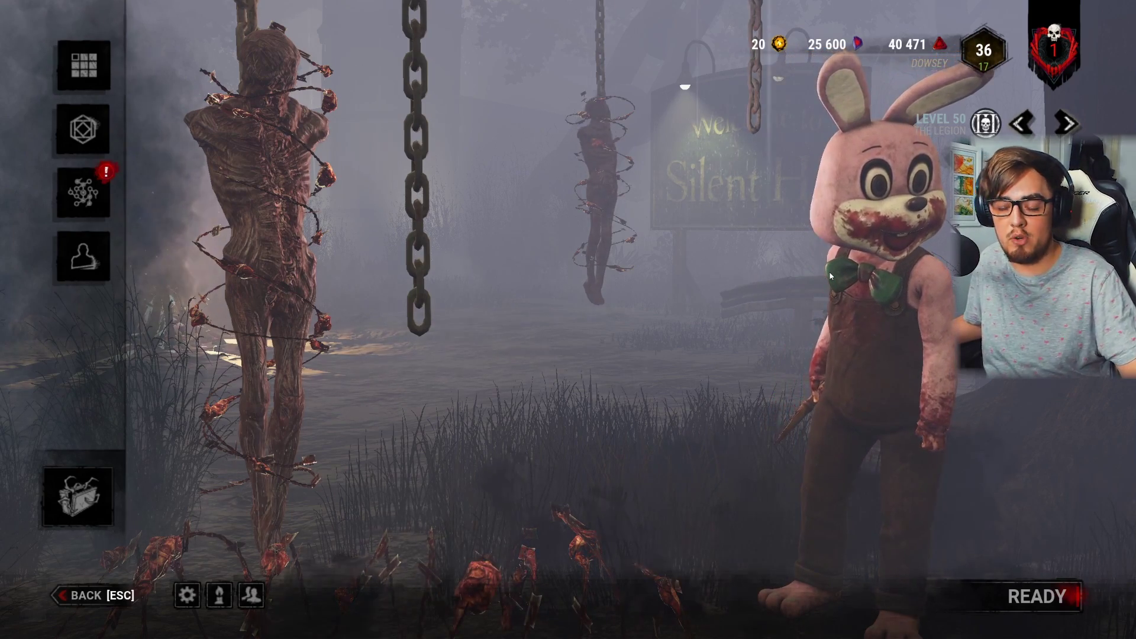
Quit Dead by Daylight and launch GeForce Experience from a Start search for 'ge'
key(Escape)
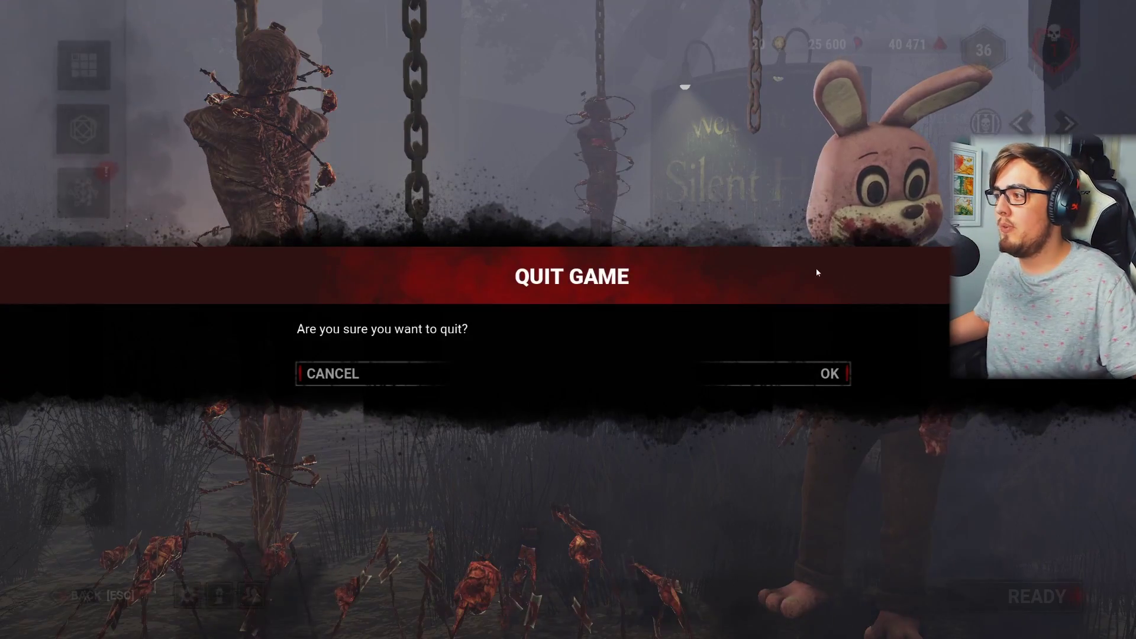
click(802, 375)
key(super)
key(super)
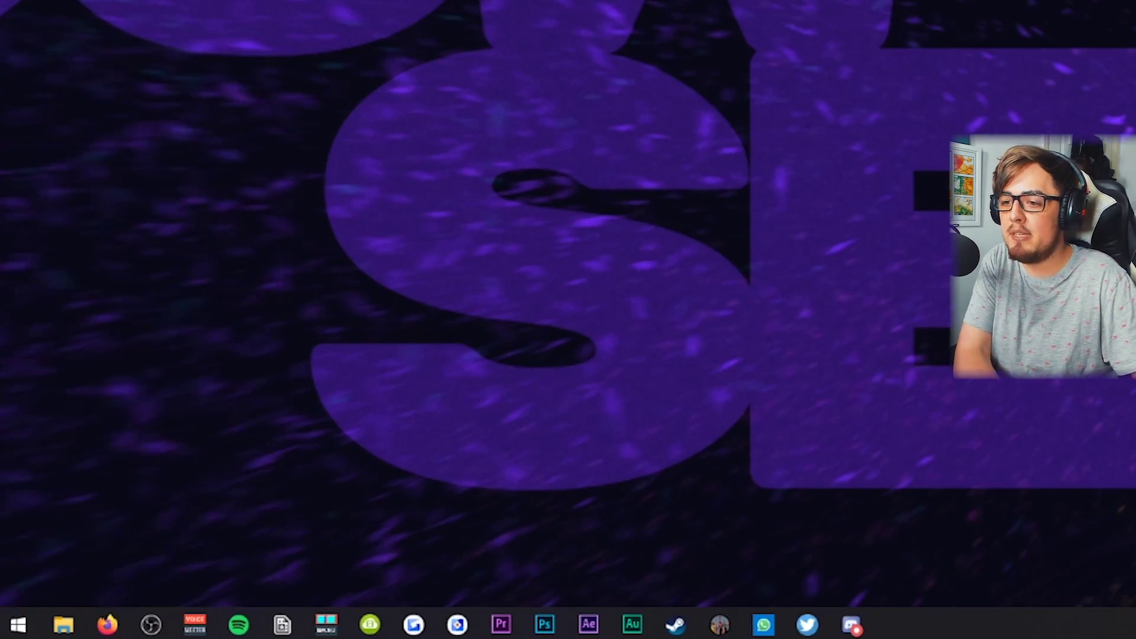
key(super)
text(ge)
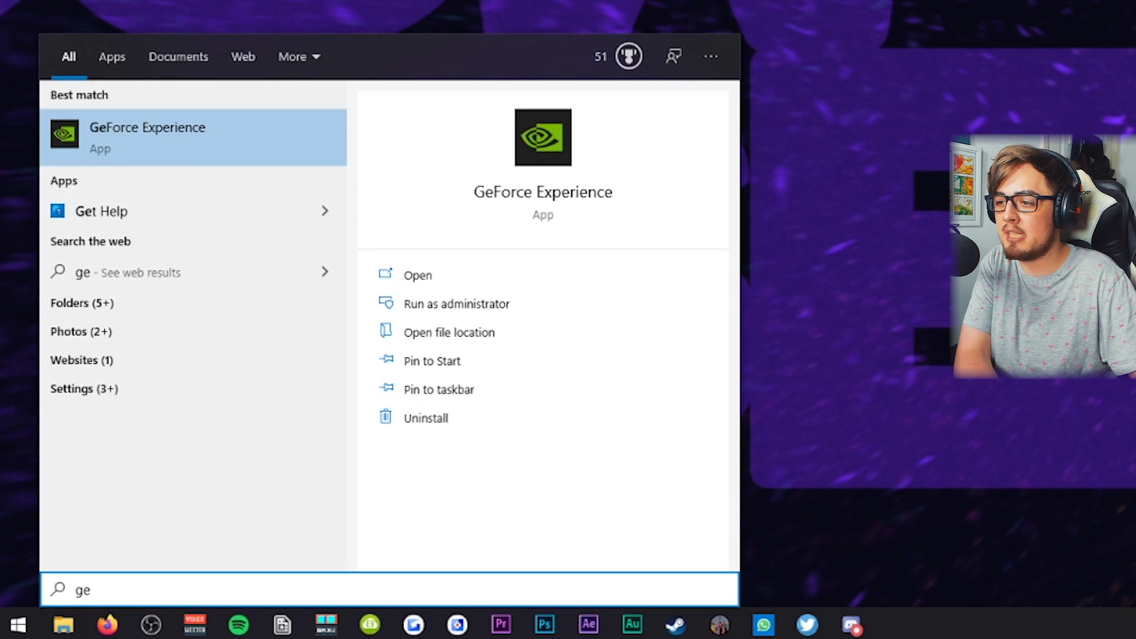
key(Return)
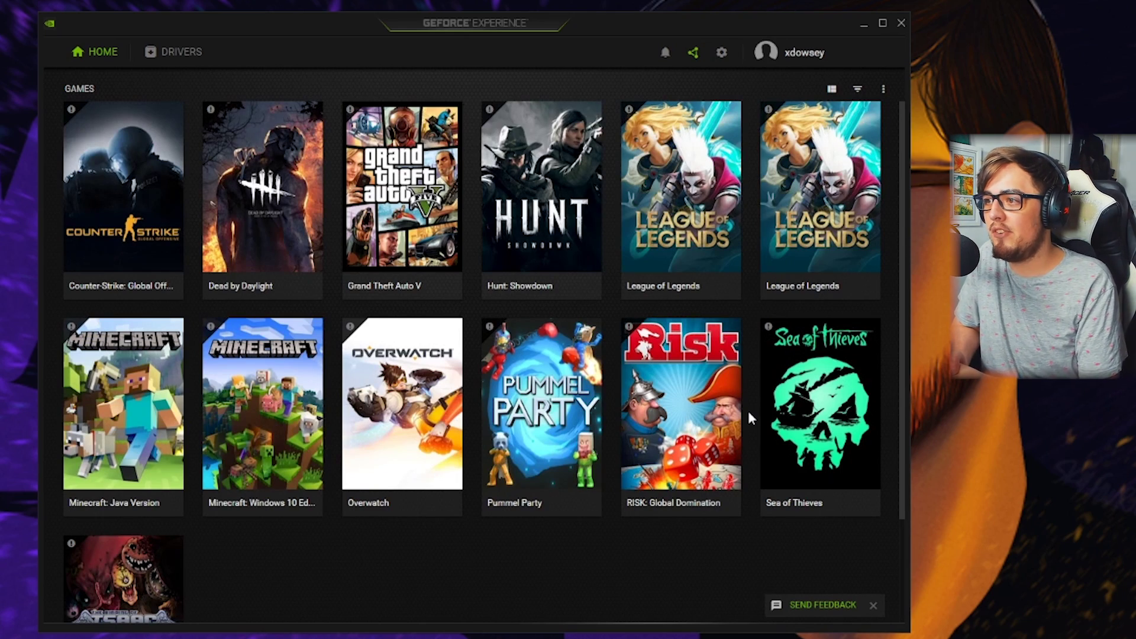
Confirm Photo mode / Game filter capture is enabled in overlay settings, then close the overlay and app
click(720, 59)
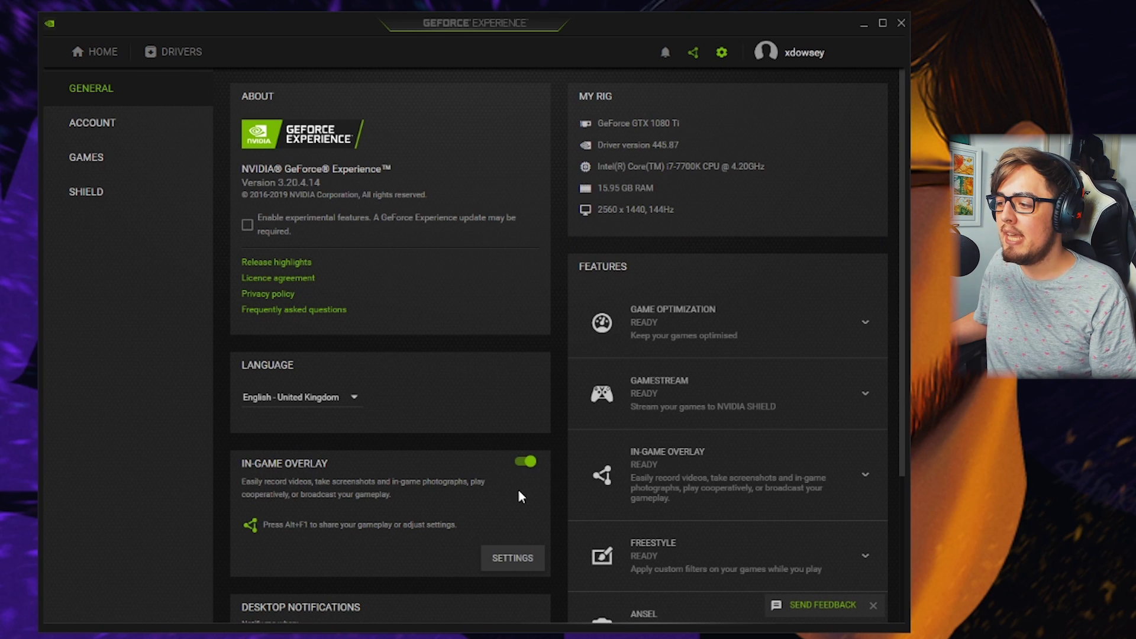
click(513, 560)
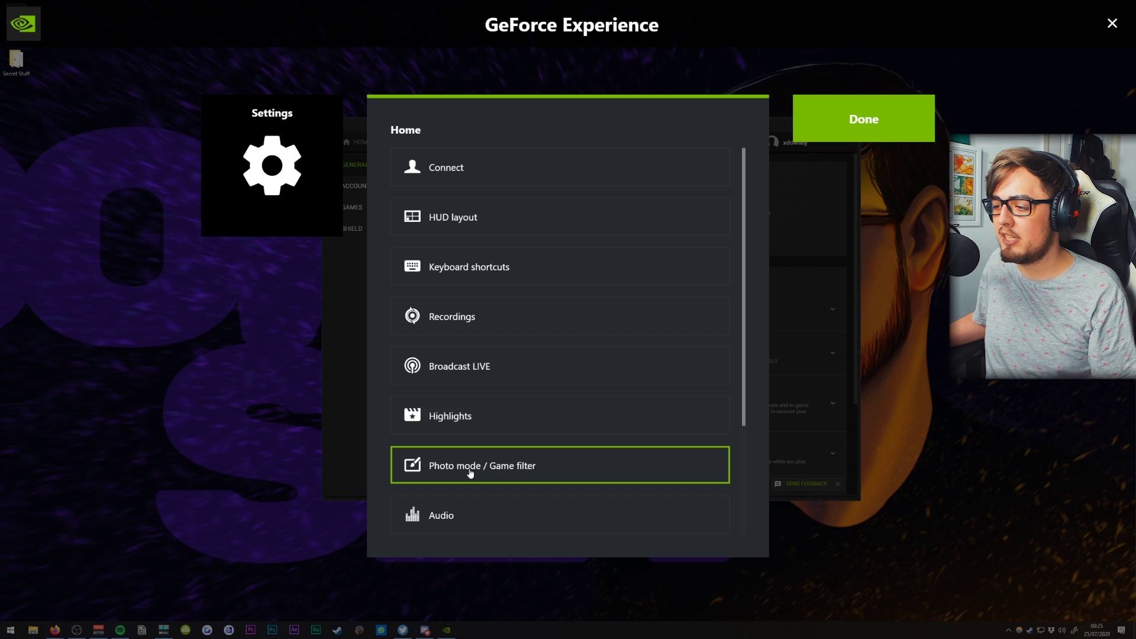
click(471, 473)
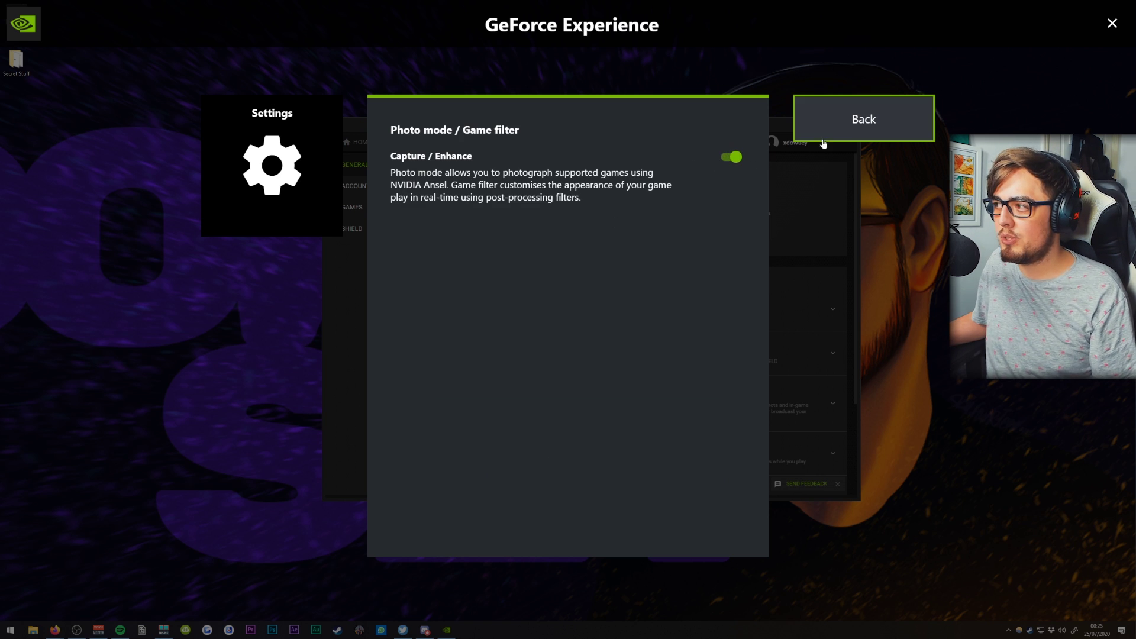
click(854, 129)
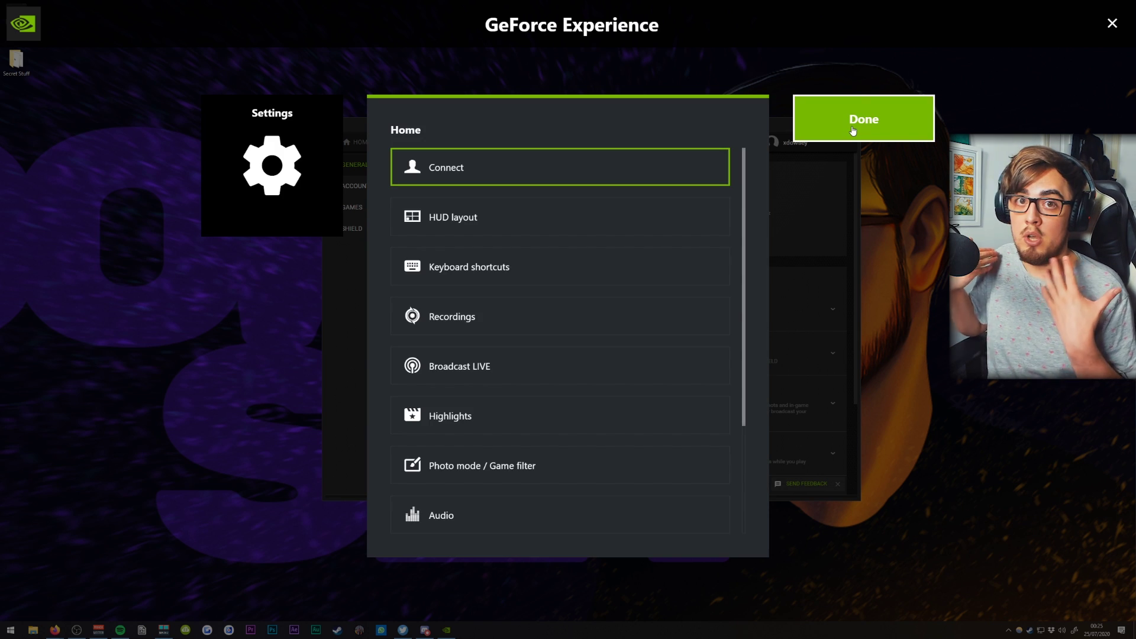
click(853, 130)
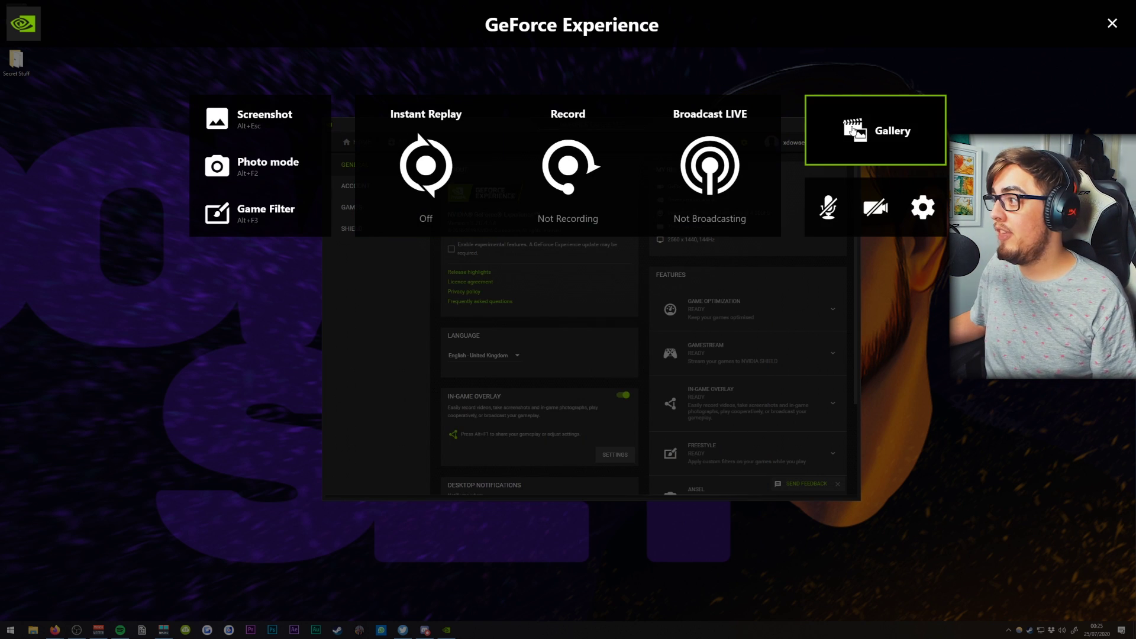
click(1112, 24)
click(855, 124)
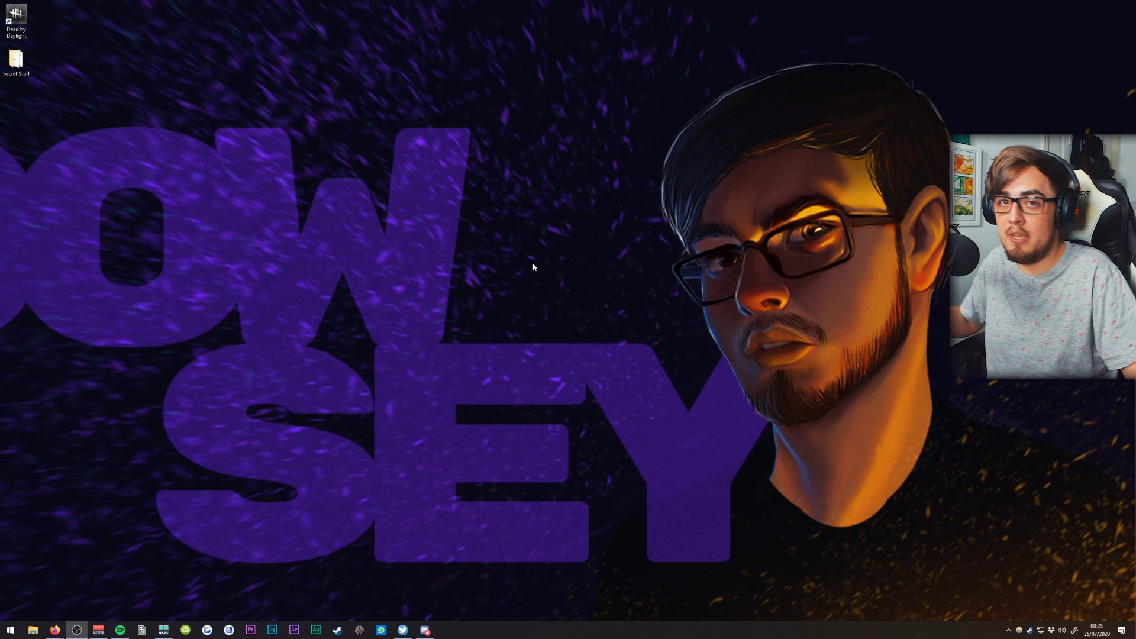
Download the crosire/reshade-shaders nvidia branch as reshade-shaders-nvidia.zip, then close Firefox
key(super)
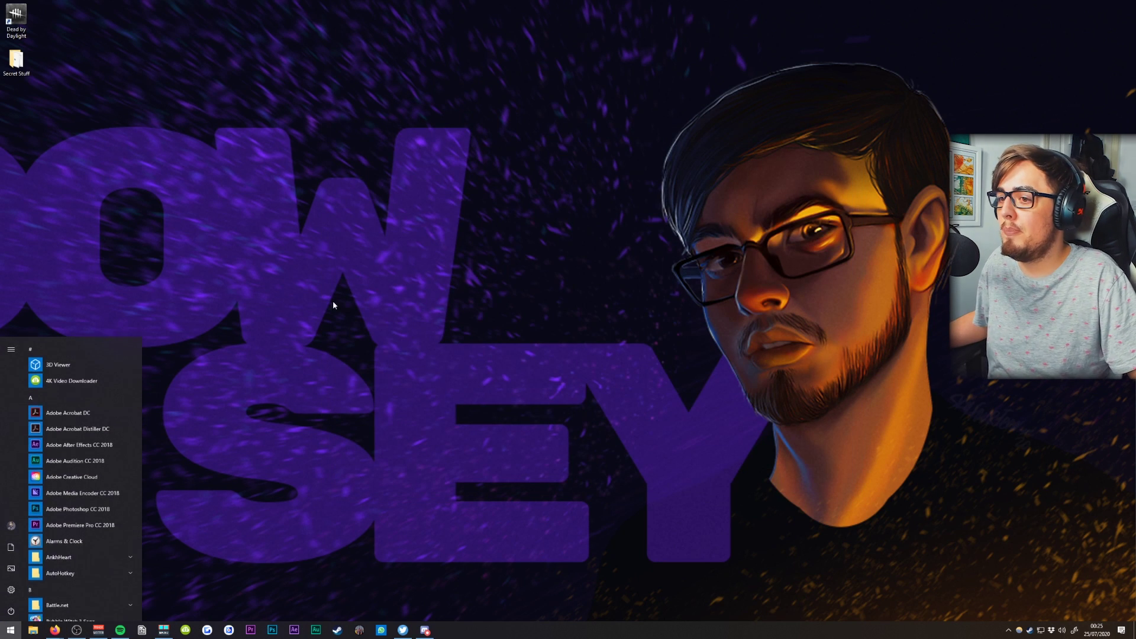
click(54, 629)
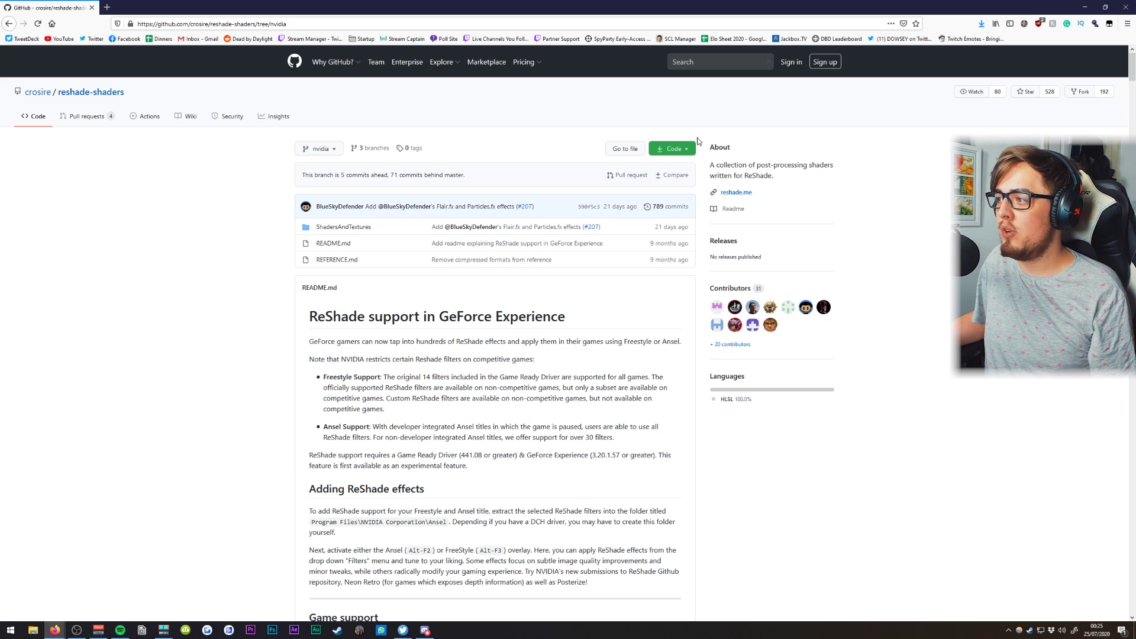
click(672, 149)
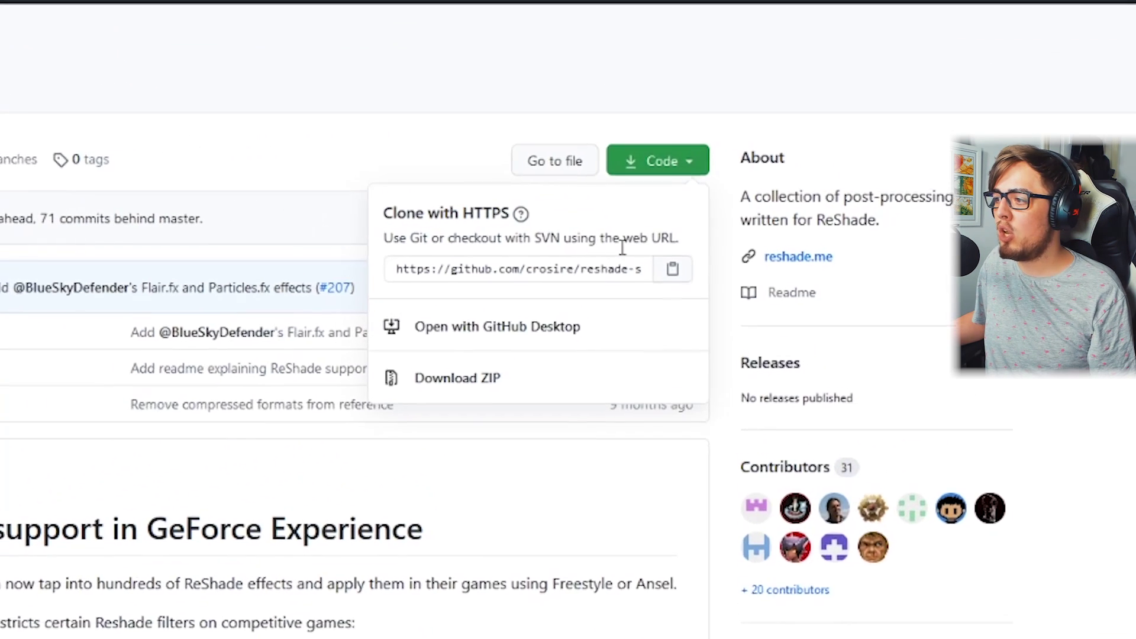
click(441, 395)
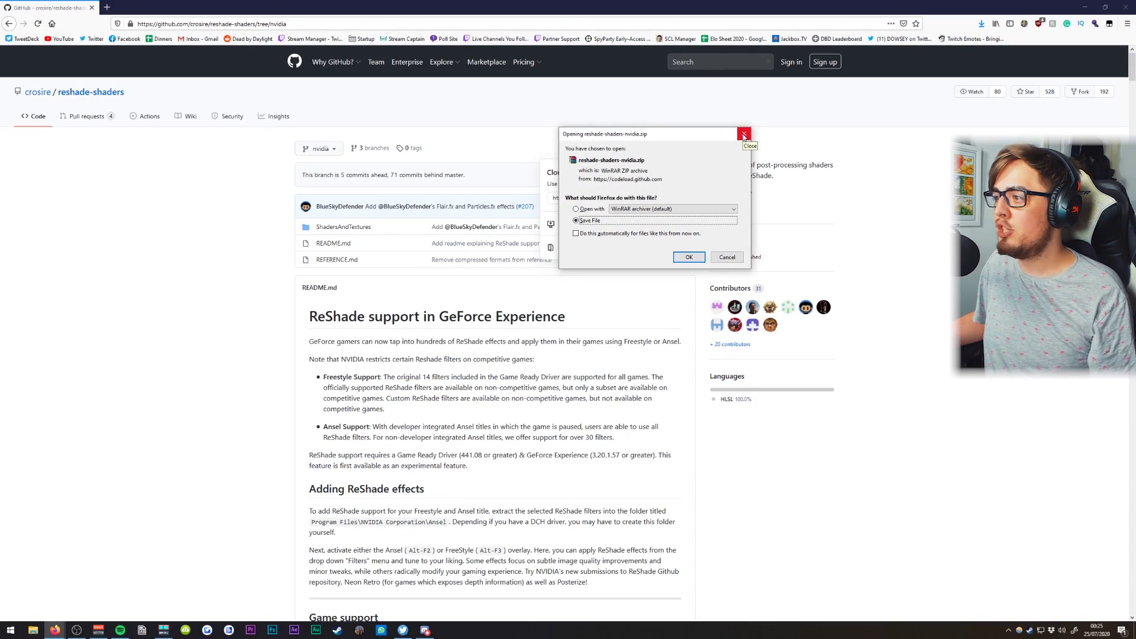
click(744, 136)
click(1129, 7)
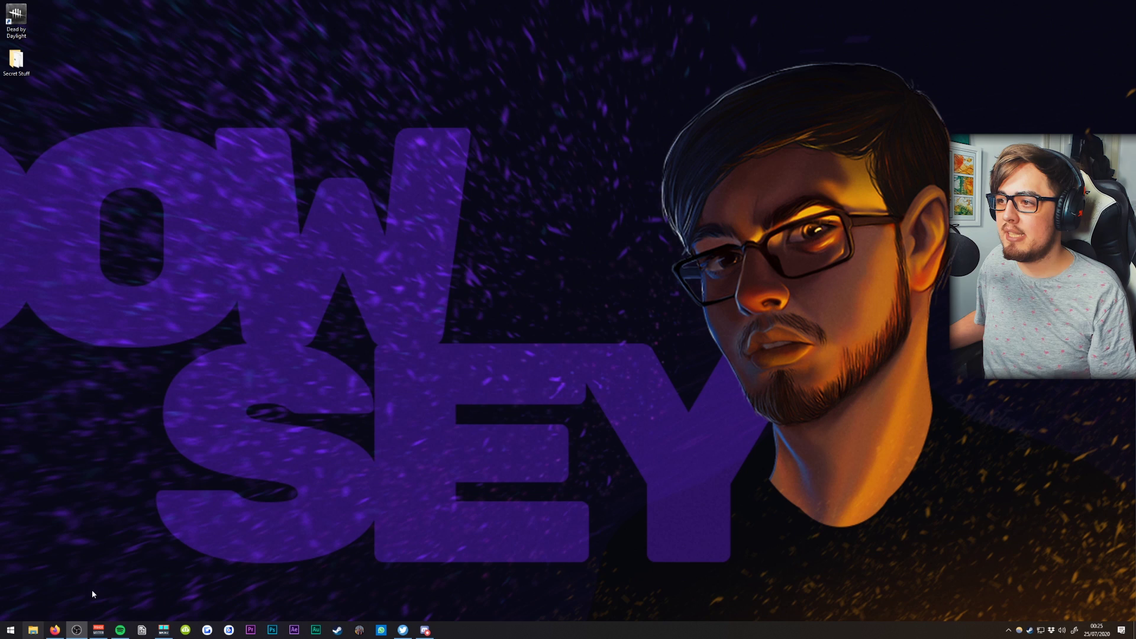
key(super+e)
Extract reshade-shaders-nvidia.zip in the Downloads folder into its own folder
click(277, 230)
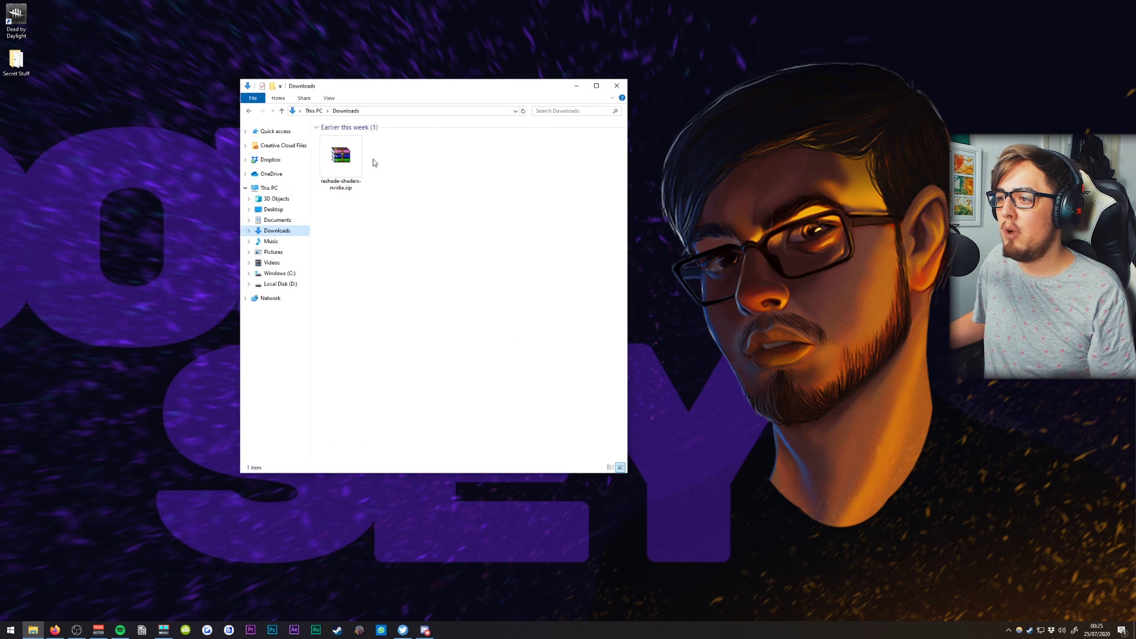
double_click(436, 94)
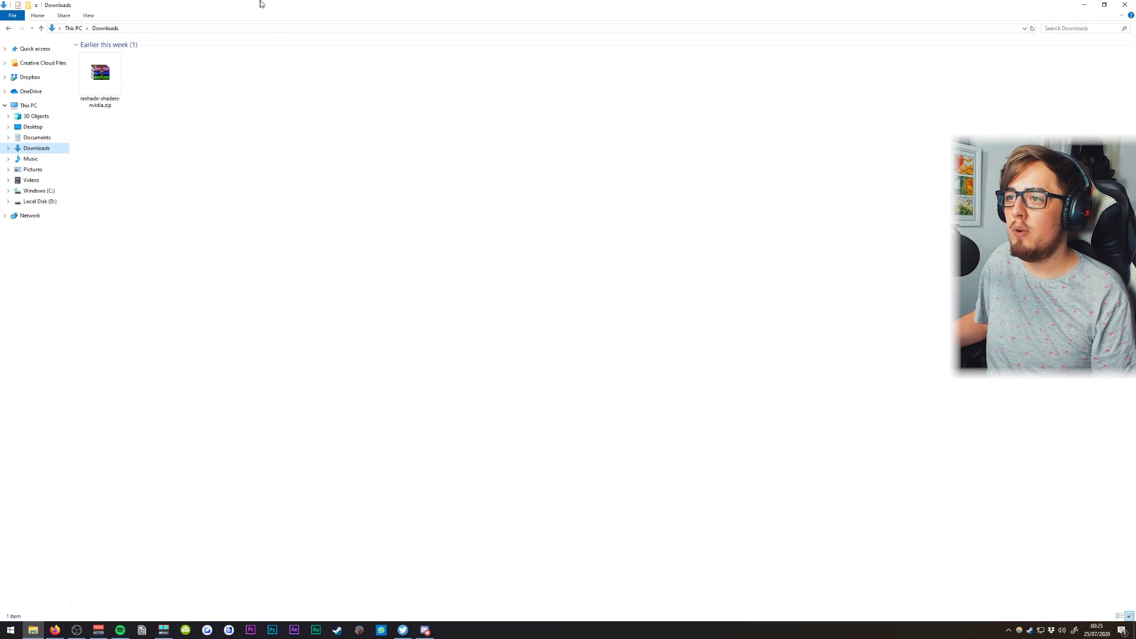
drag(540, 26, 596, 64)
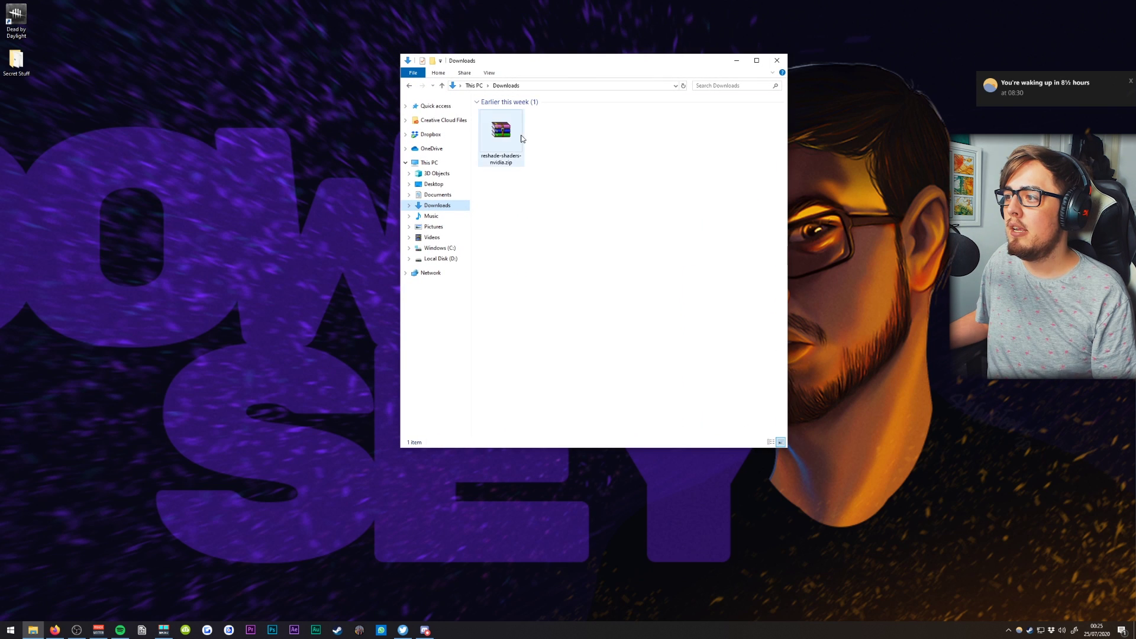
right_click(522, 130)
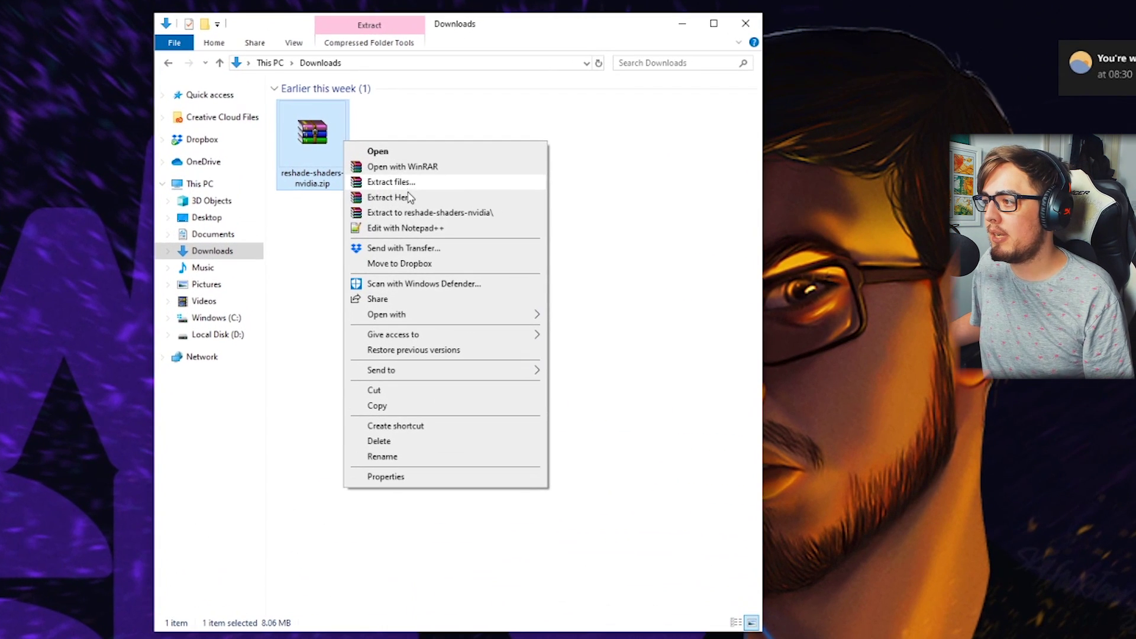
click(427, 214)
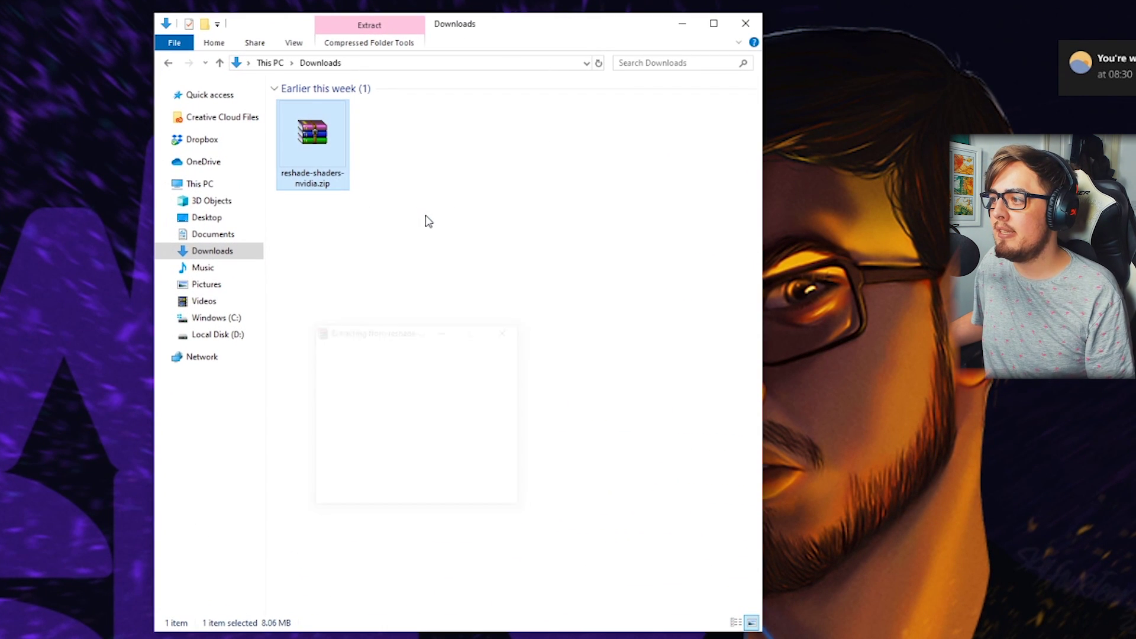
Go into reshade-shaders-nvidia > ShadersAndTextures and scroll through the .fx shader files
double_click(311, 135)
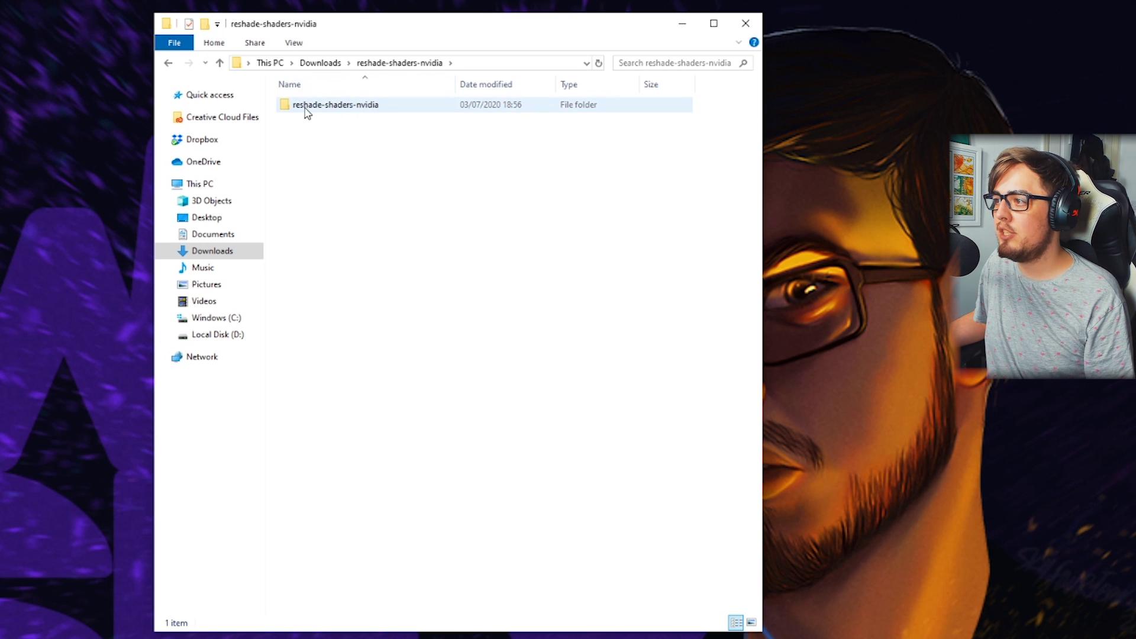
double_click(357, 111)
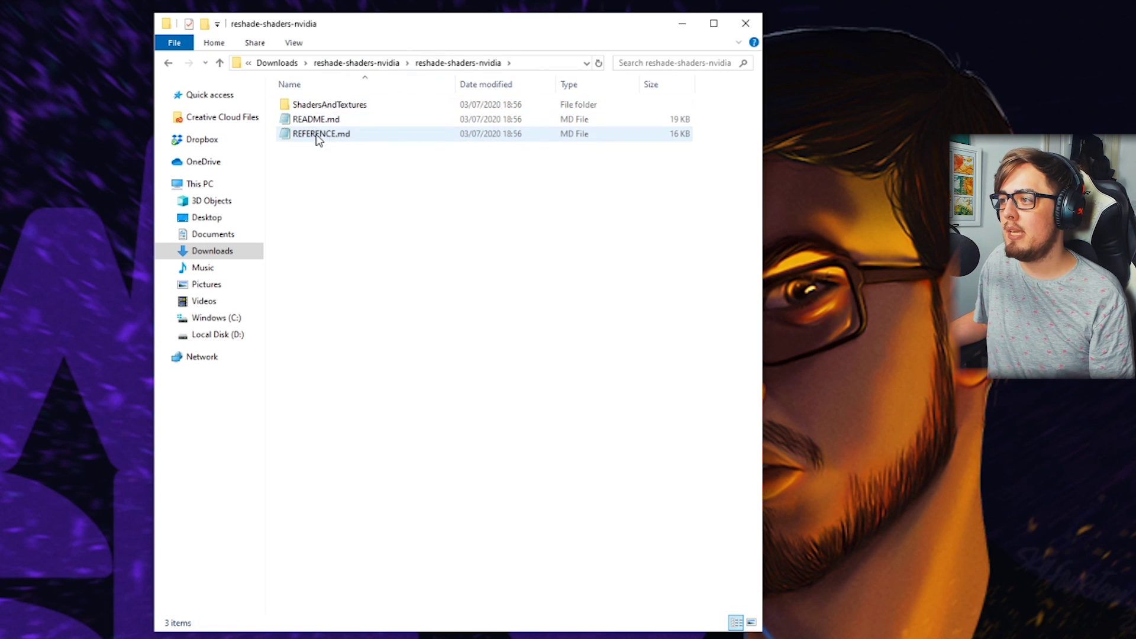
double_click(349, 106)
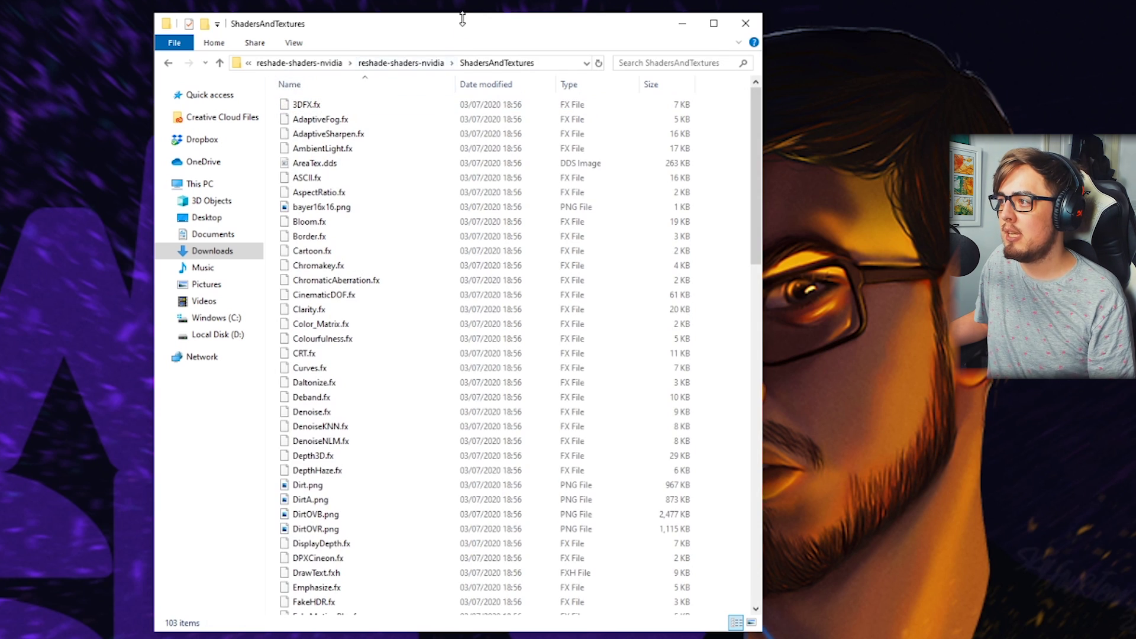
scroll(255, 225, down, 20)
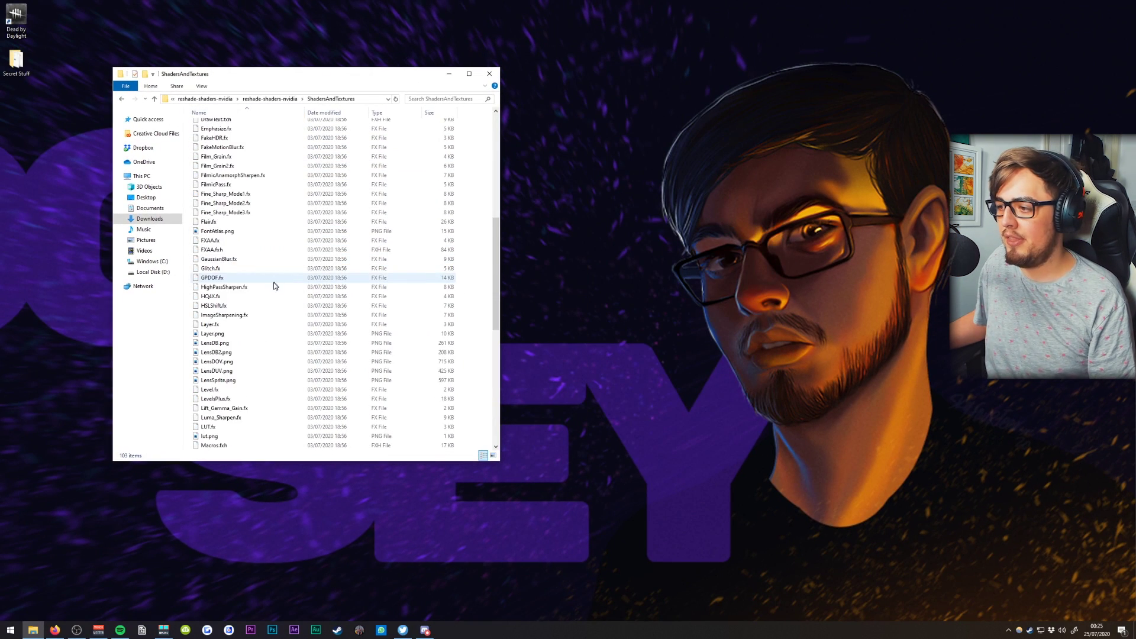
scroll(326, 339, up, 20)
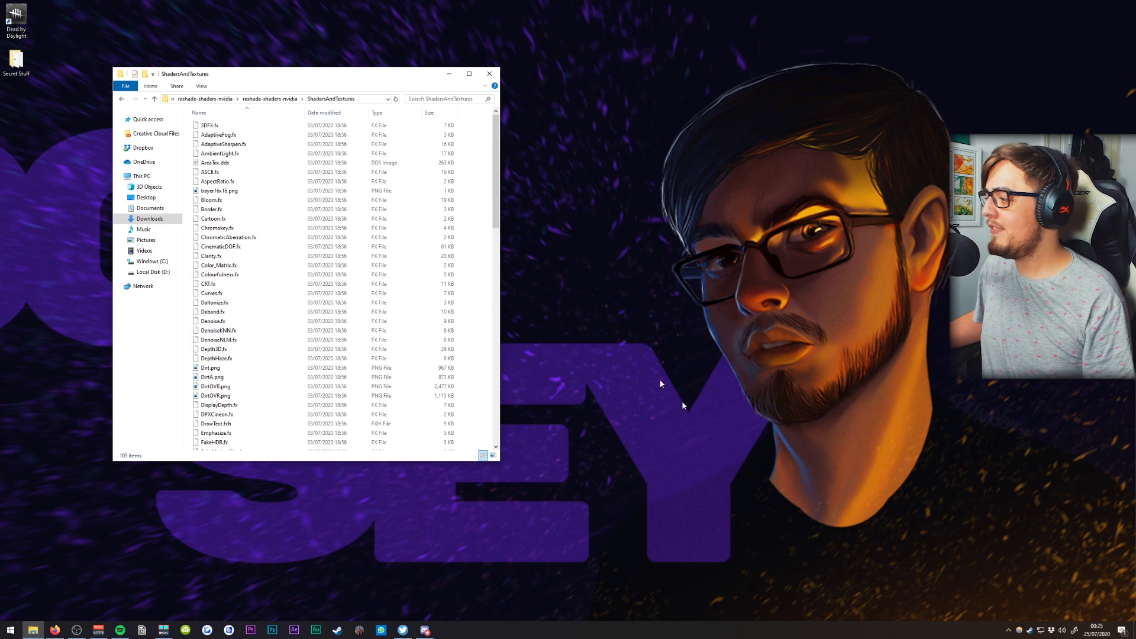
Disable f.lux for an hour from its tray icon menu
right_click(1020, 630)
mouse_move(971, 609)
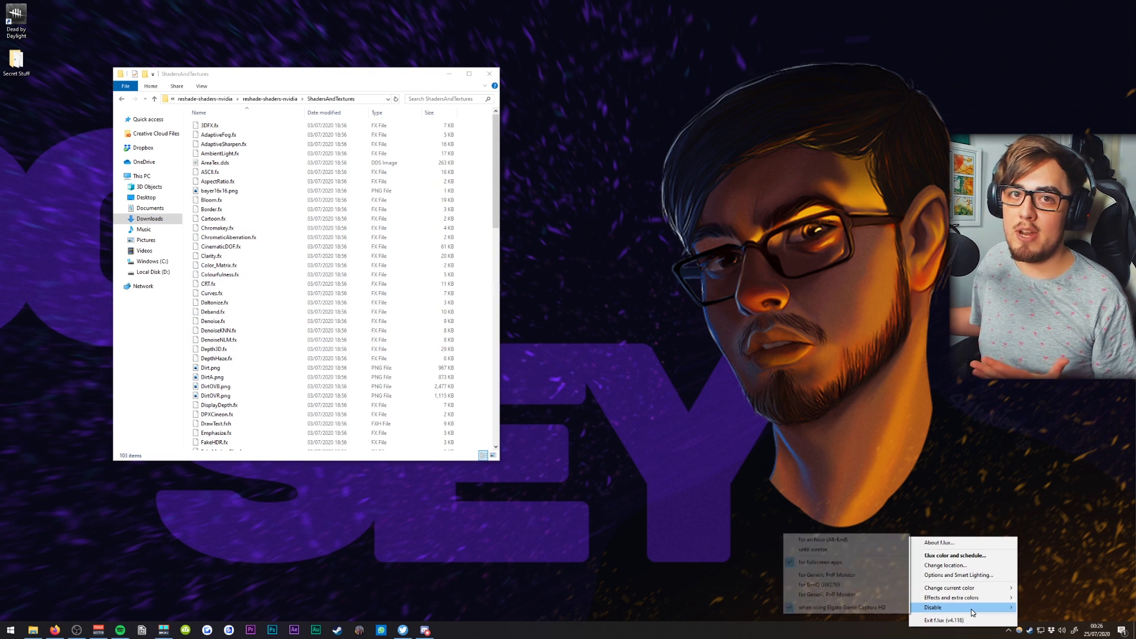
click(845, 547)
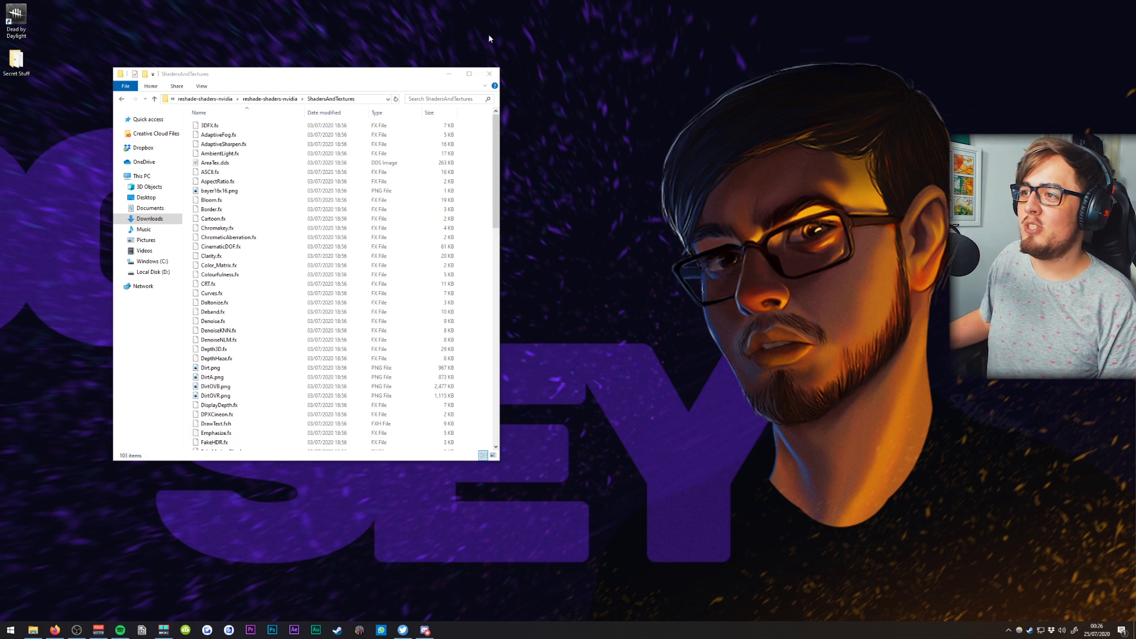
Open the Windows (C:) drive in a second Explorer window placed on the right
drag(368, 74, 384, 94)
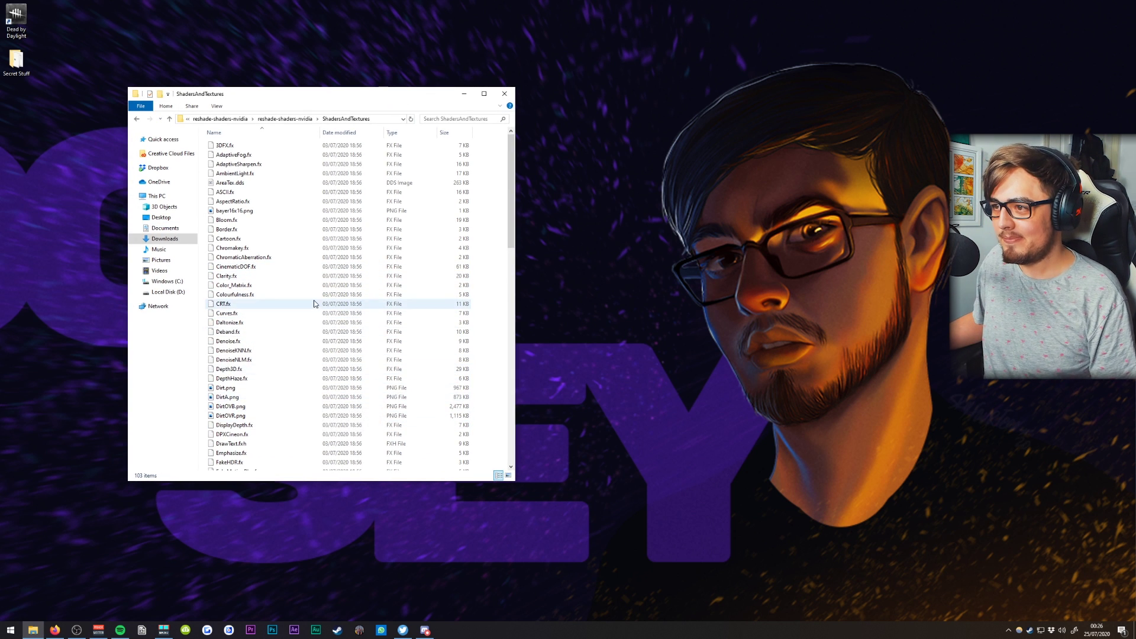
scroll(313, 305, down, 8)
scroll(312, 355, up, 8)
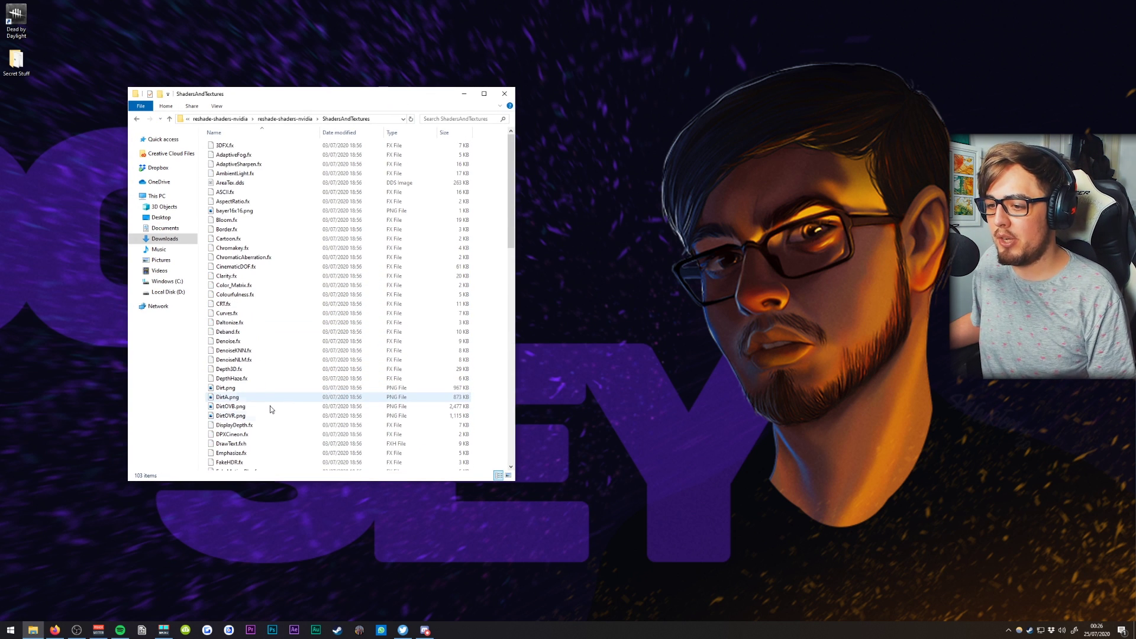
click(10, 628)
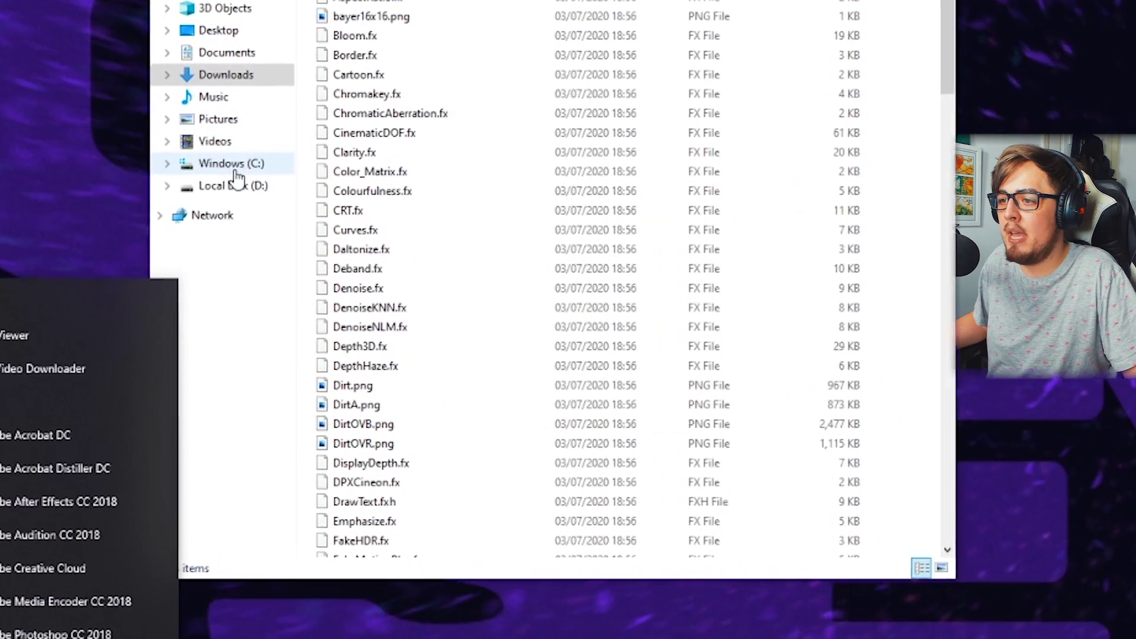
right_click(235, 169)
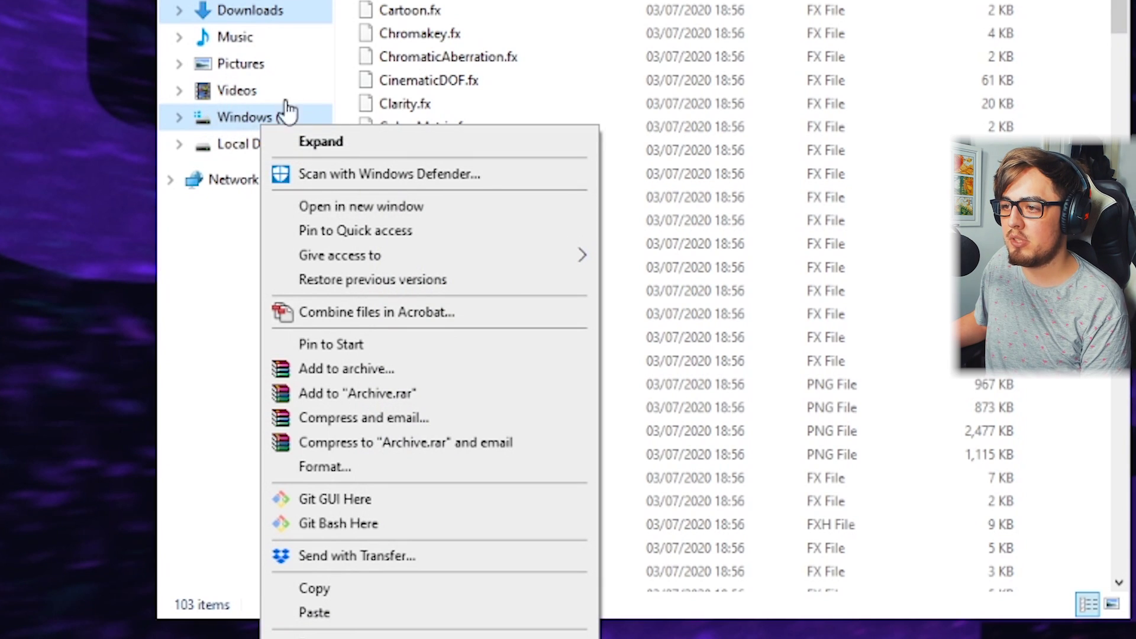
click(329, 208)
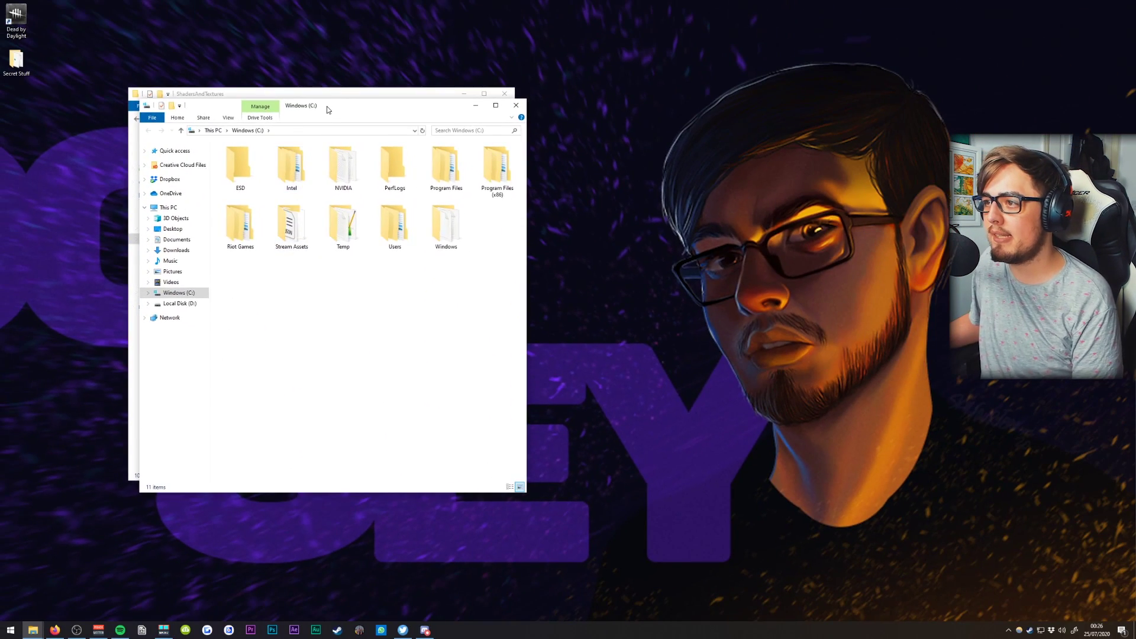
drag(329, 110, 760, 104)
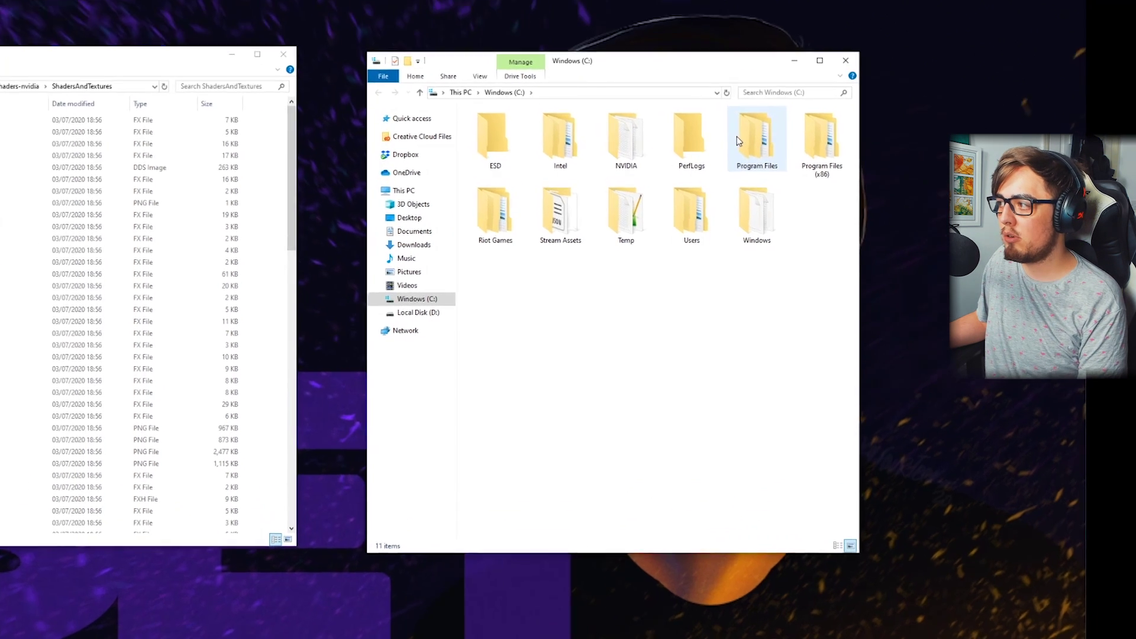
Navigate to Program Files > NVIDIA Corporation > Ansel in the second window
double_click(864, 173)
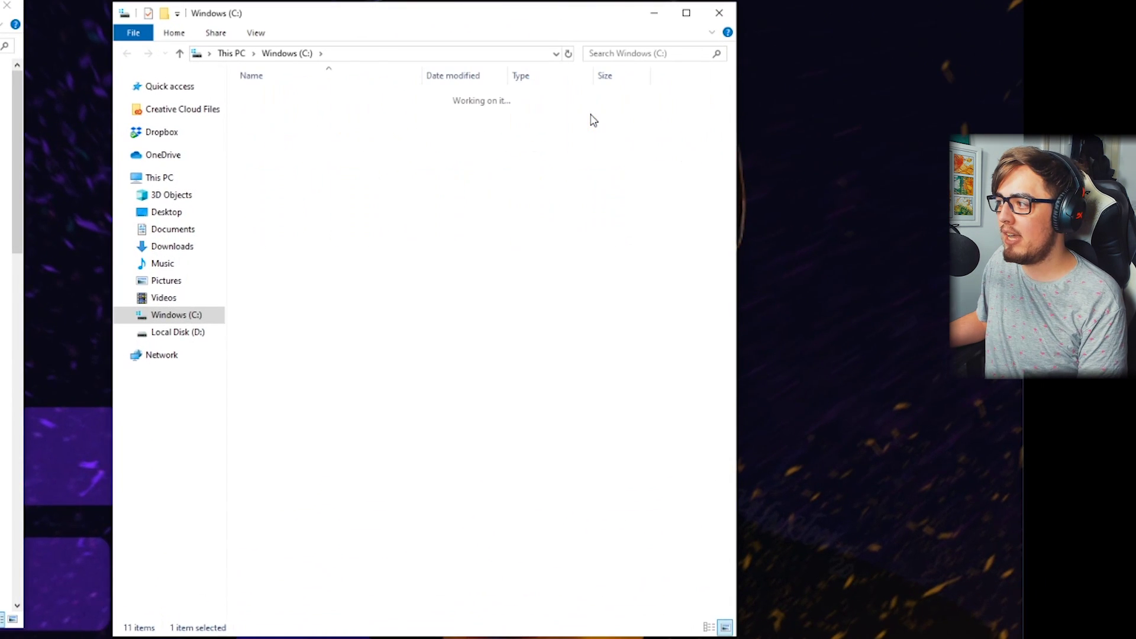
scroll(696, 316, down, 1)
scroll(315, 362, down, 1)
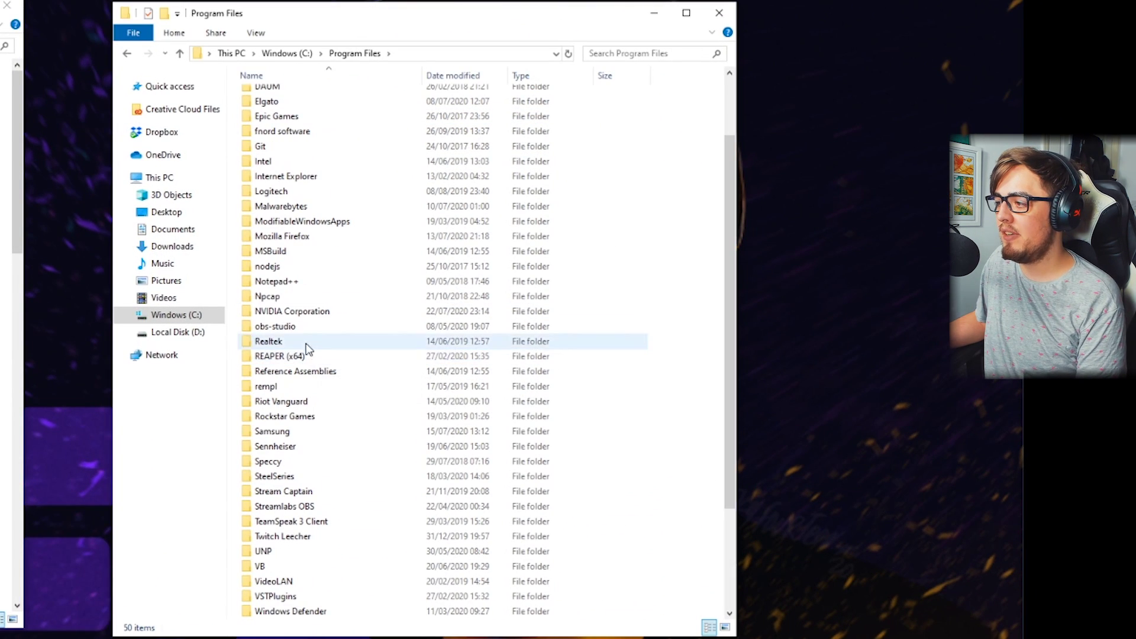
double_click(276, 312)
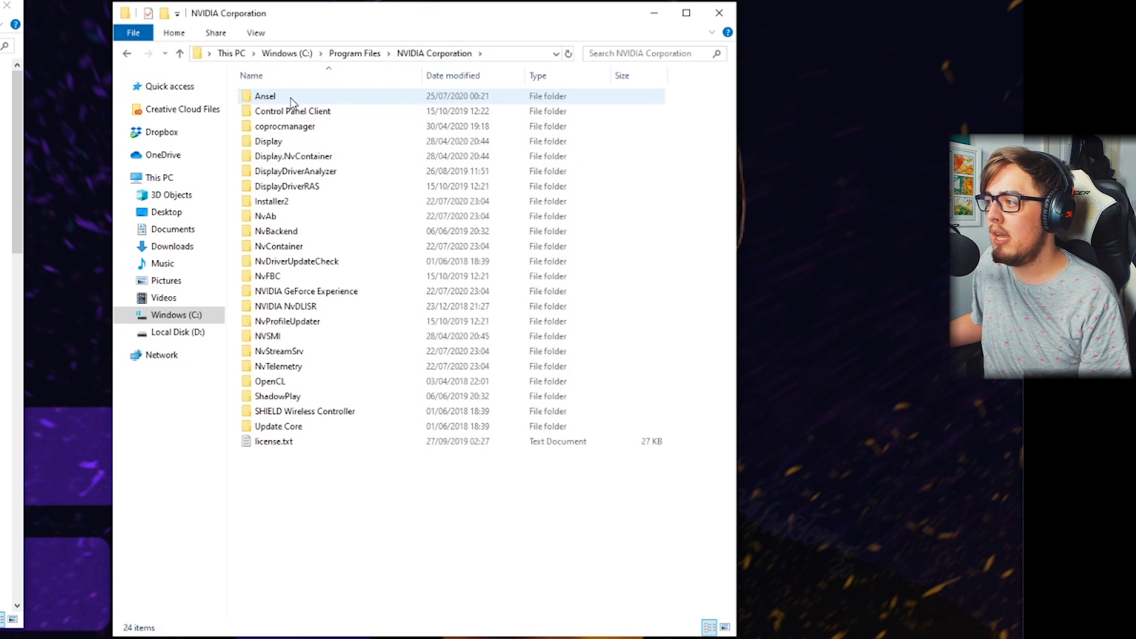
double_click(291, 102)
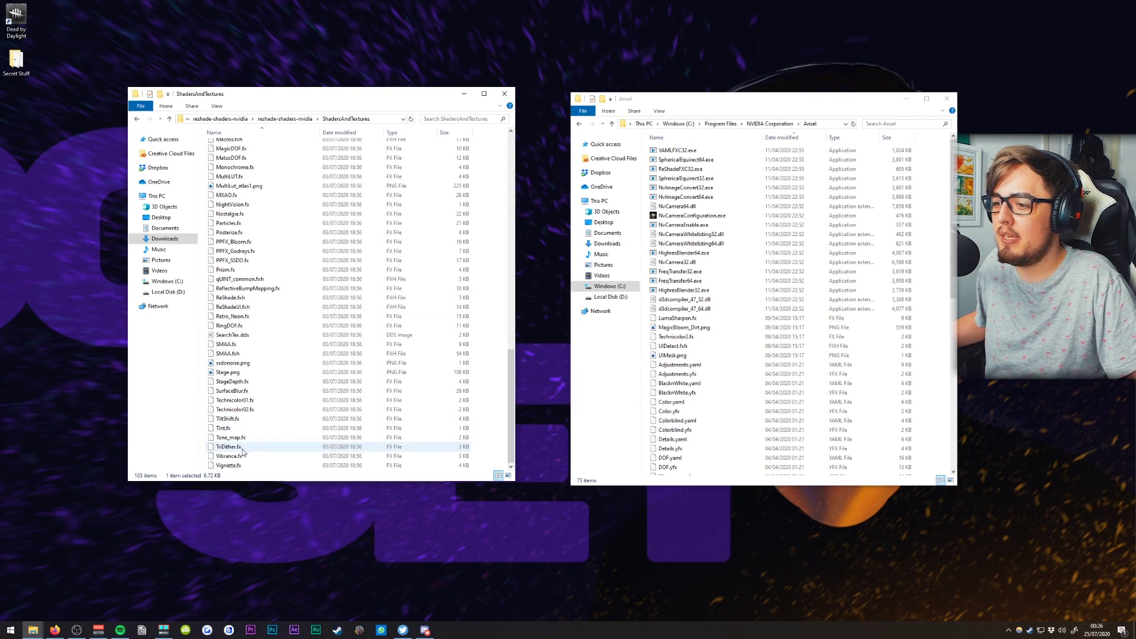
Move all shader files from ShadersAndTextures into Ansel with administrator permission, then close both windows
key(ctrl+a)
drag(543, 288, 817, 254)
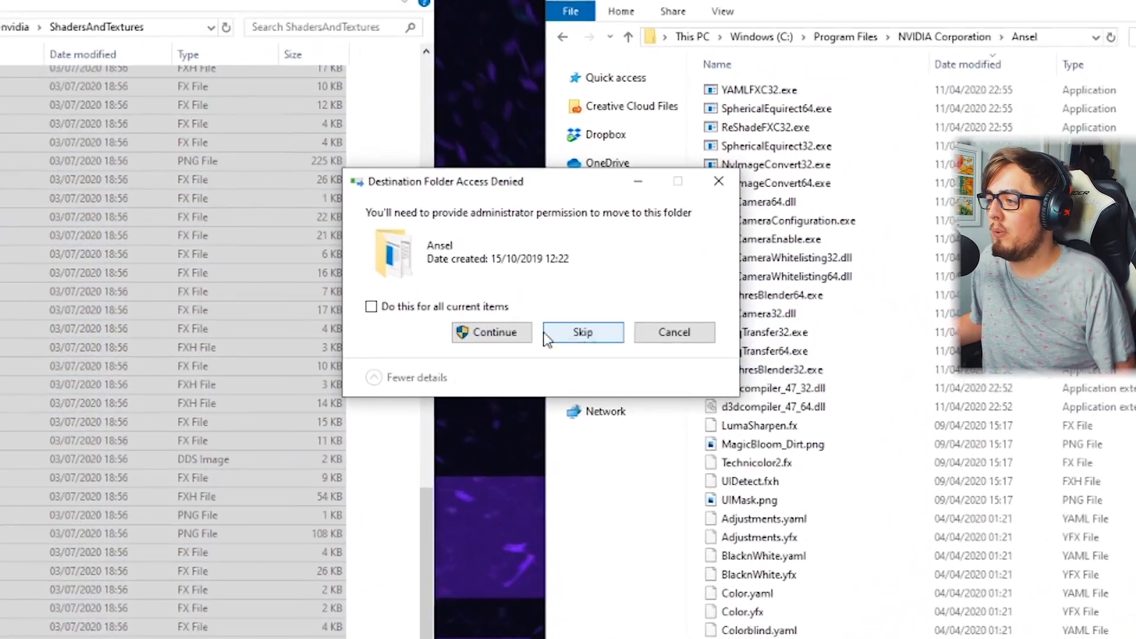
click(511, 260)
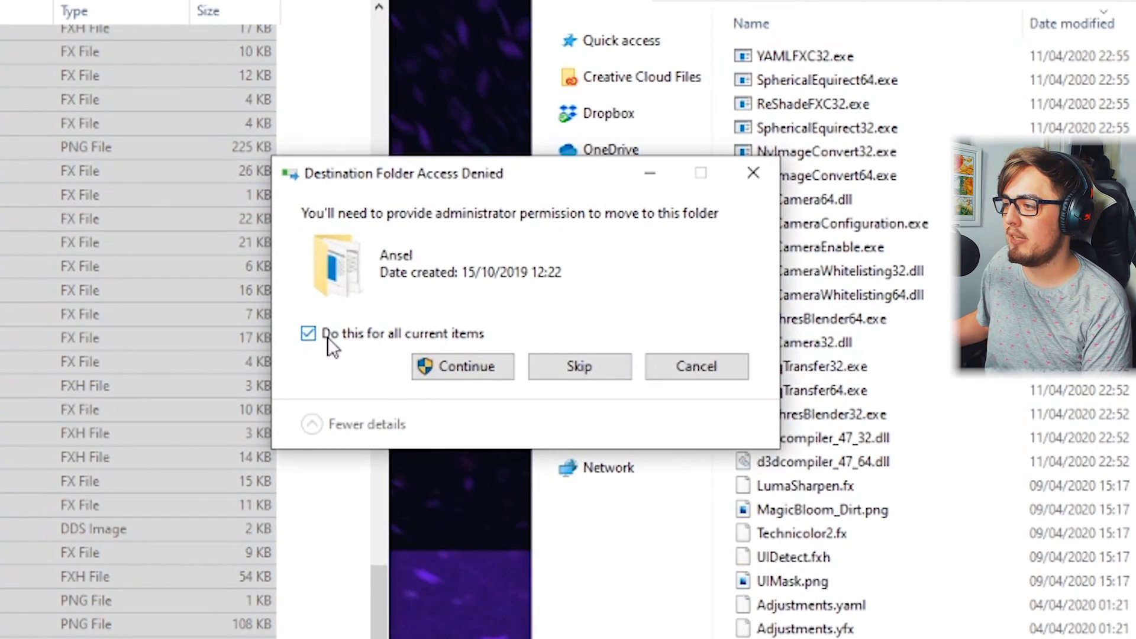
click(476, 368)
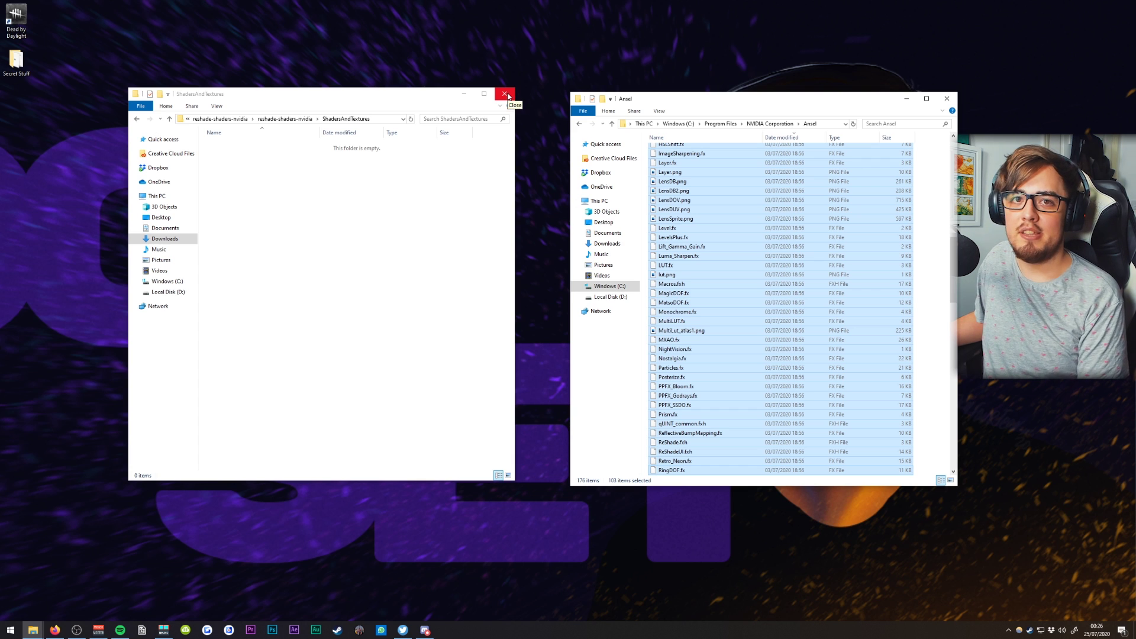
click(505, 95)
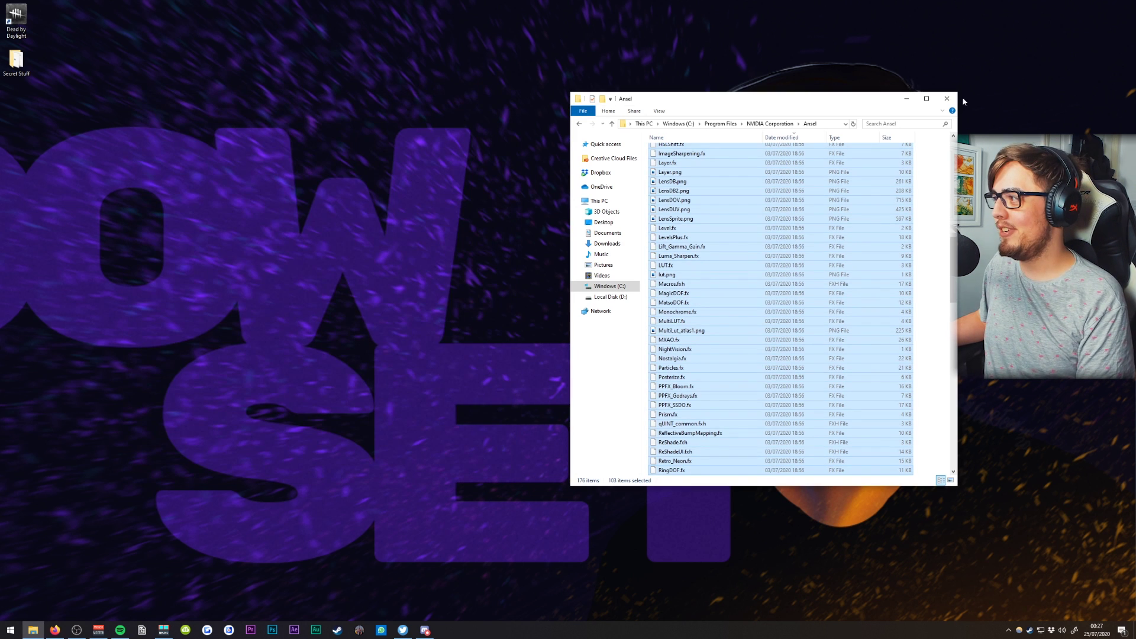
click(947, 98)
Launch Dead by Daylight, enter the killer lobby, and bring up the Game Filter panel with Alt+F3
double_click(24, 22)
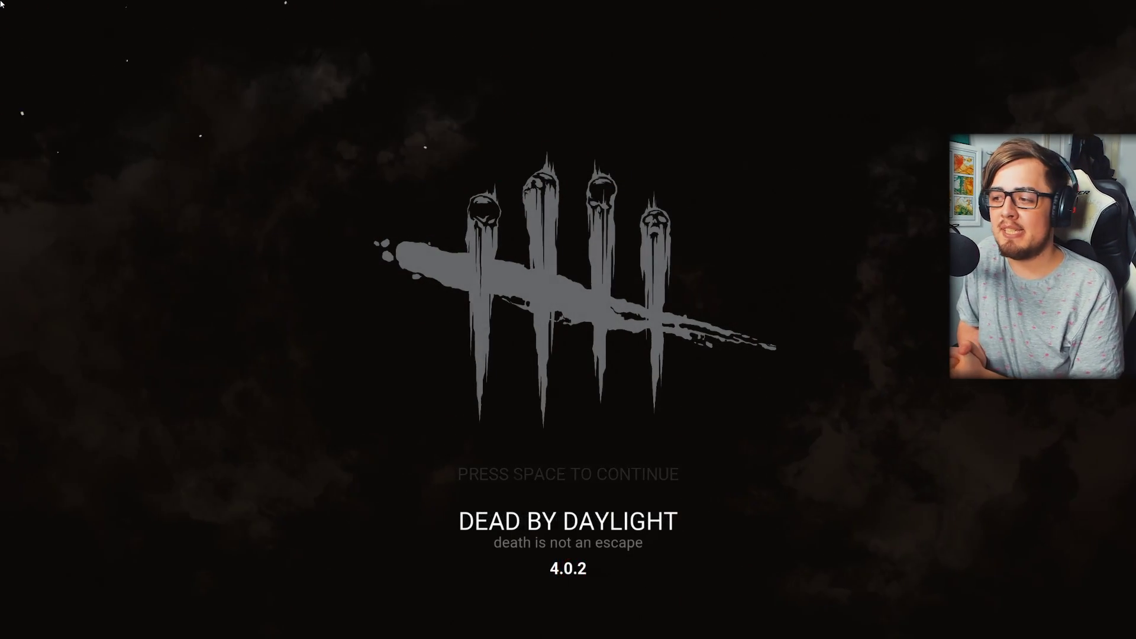
key(space)
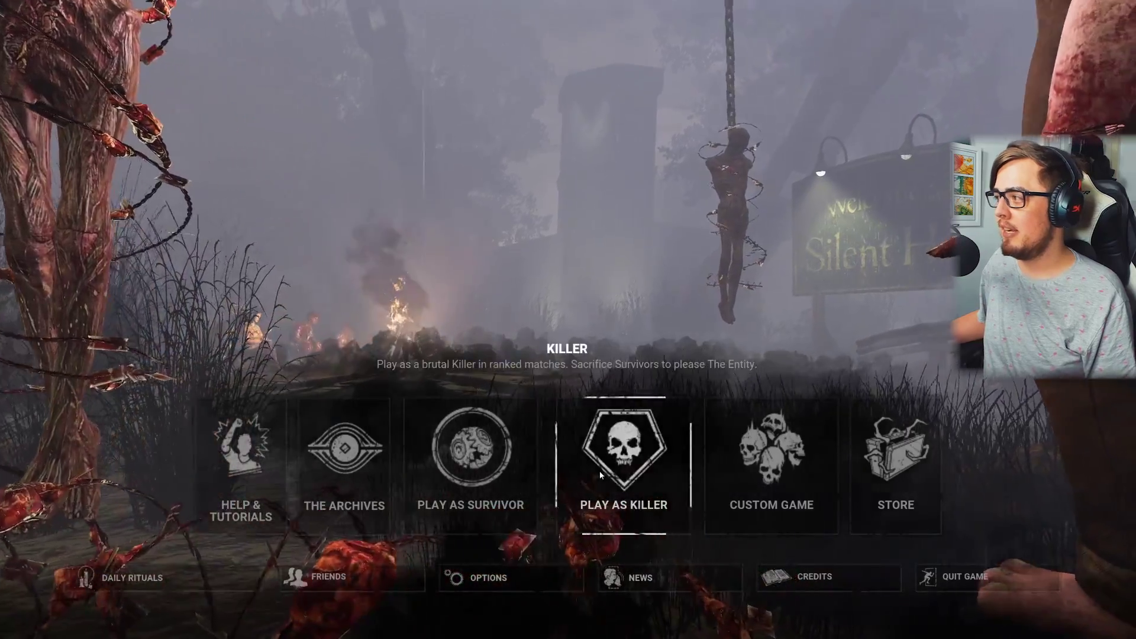
click(599, 471)
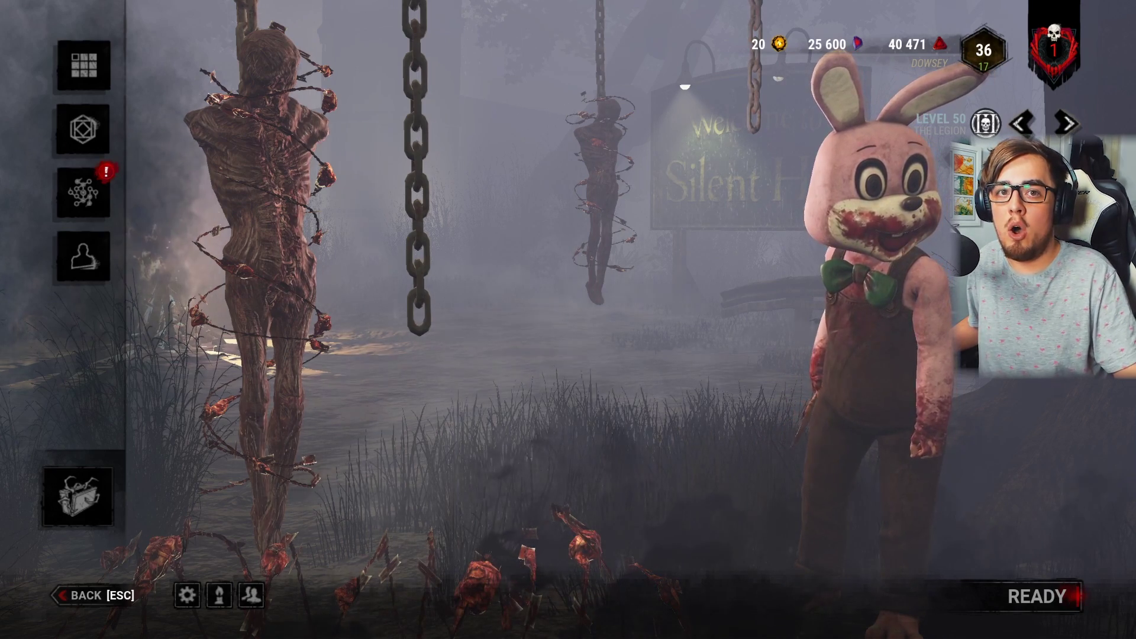
key(alt+F3)
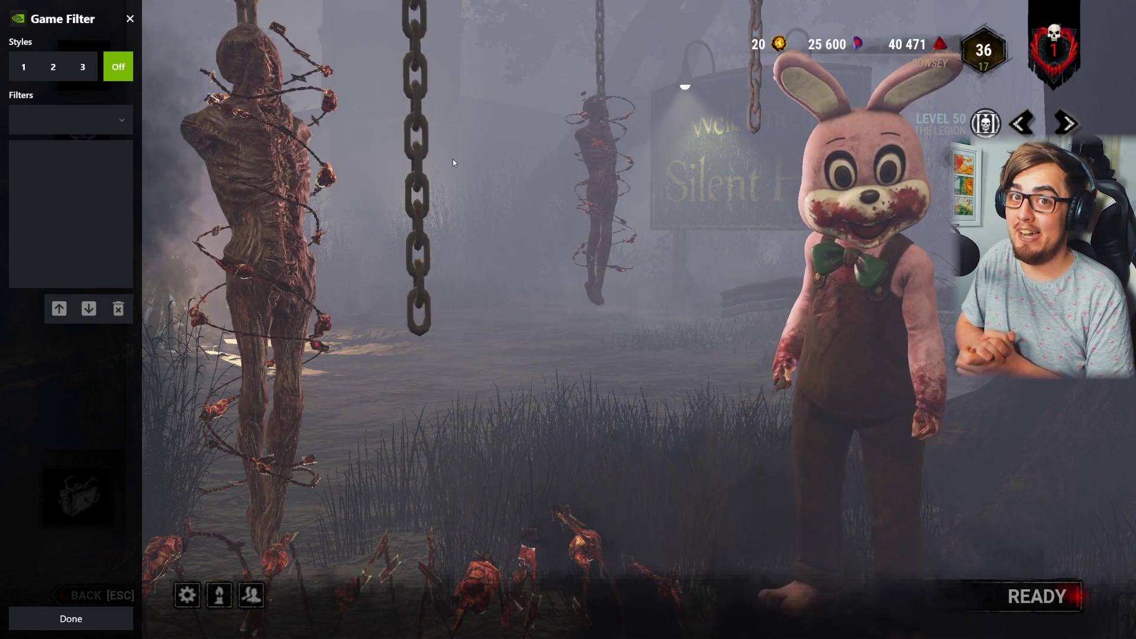
Turn on filter style 1 and add Bloom, AmbientLight and Colourfulness filters
click(22, 72)
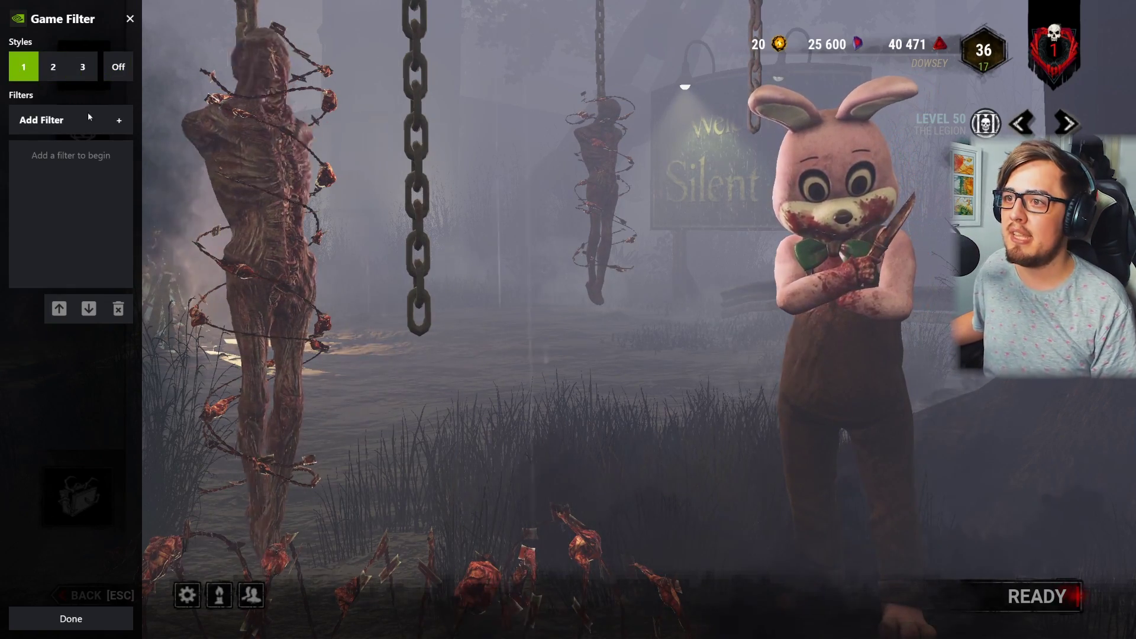
click(119, 120)
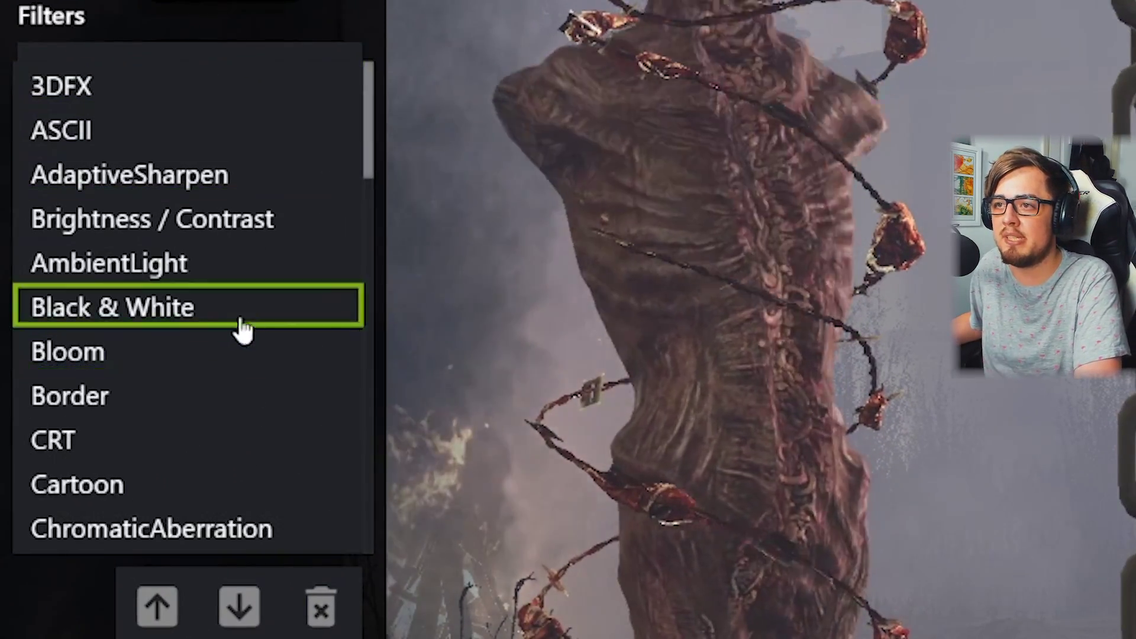
click(106, 368)
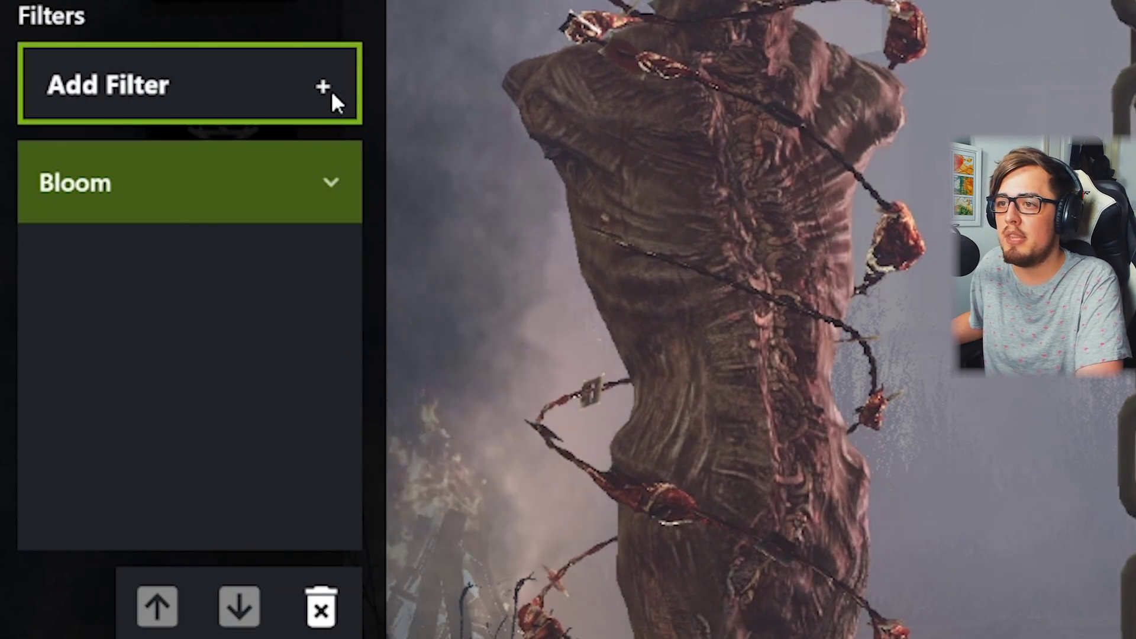
click(323, 87)
click(211, 278)
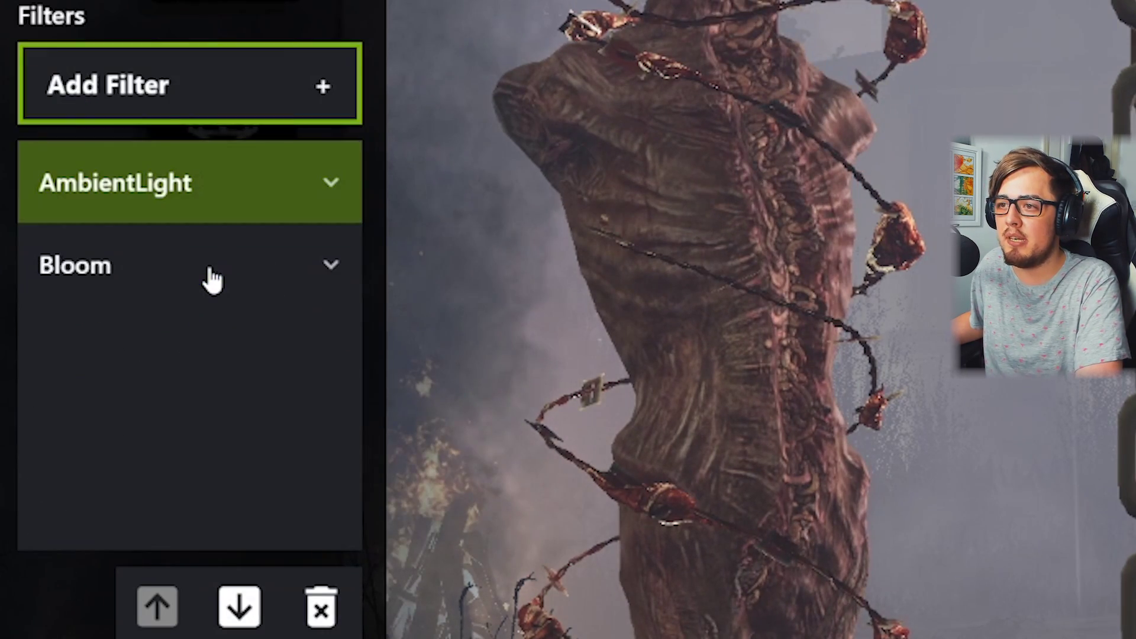
click(322, 94)
scroll(321, 93, down, 2)
scroll(188, 331, down, 1)
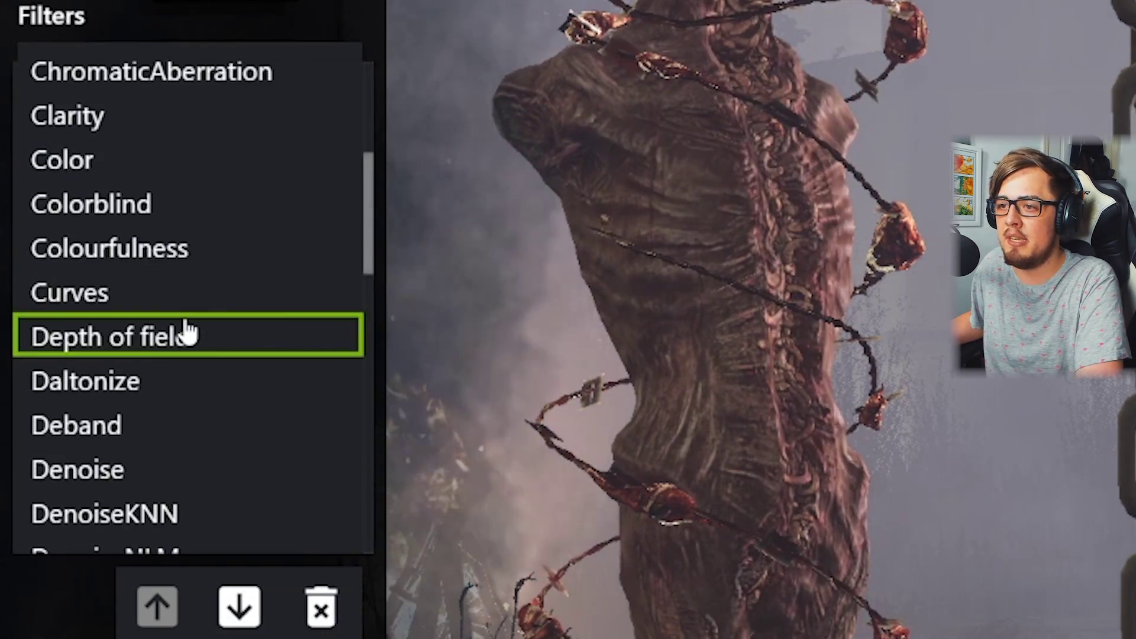
click(170, 249)
Stack SMAA, Sharpen and Curves on top of the filter list
click(329, 88)
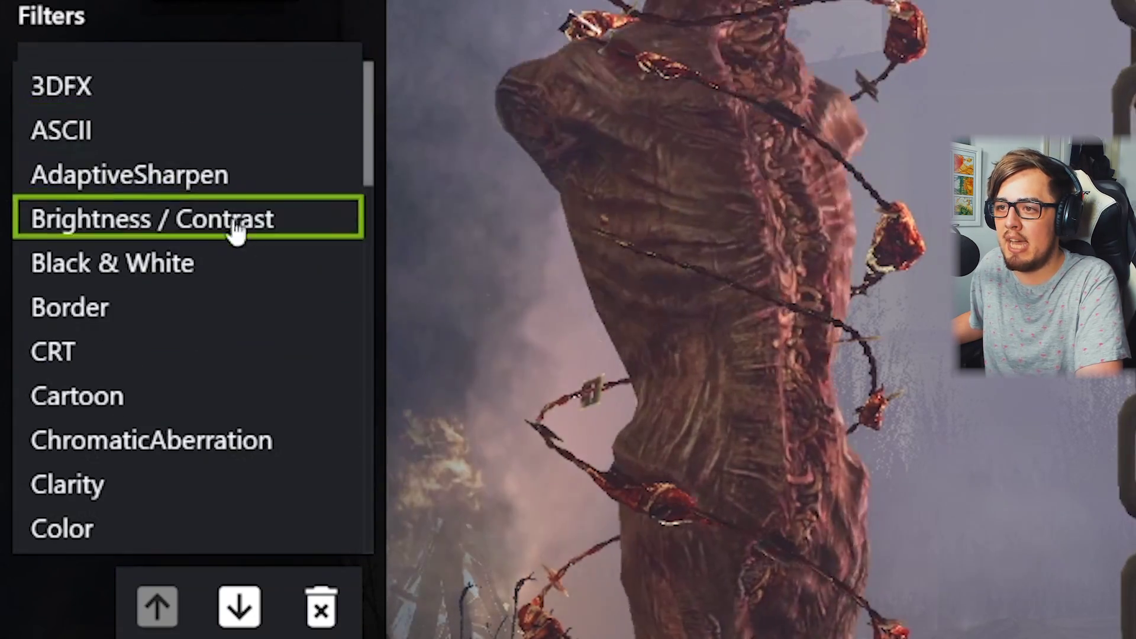
scroll(225, 249, down, 2)
scroll(217, 264, down, 12)
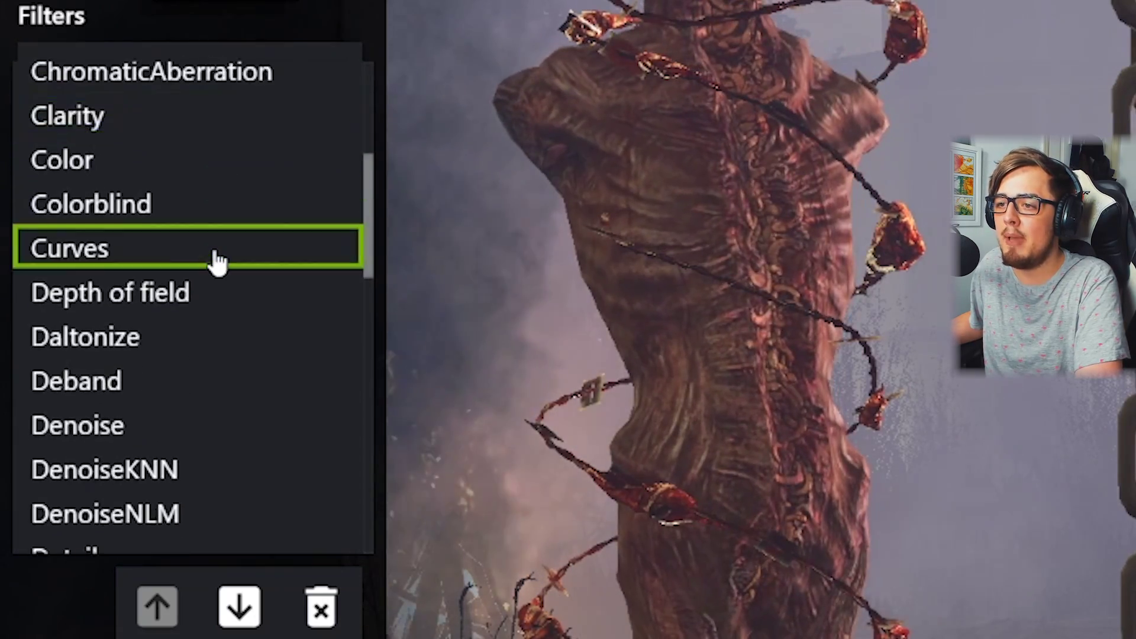
scroll(216, 266, down, 2)
click(158, 350)
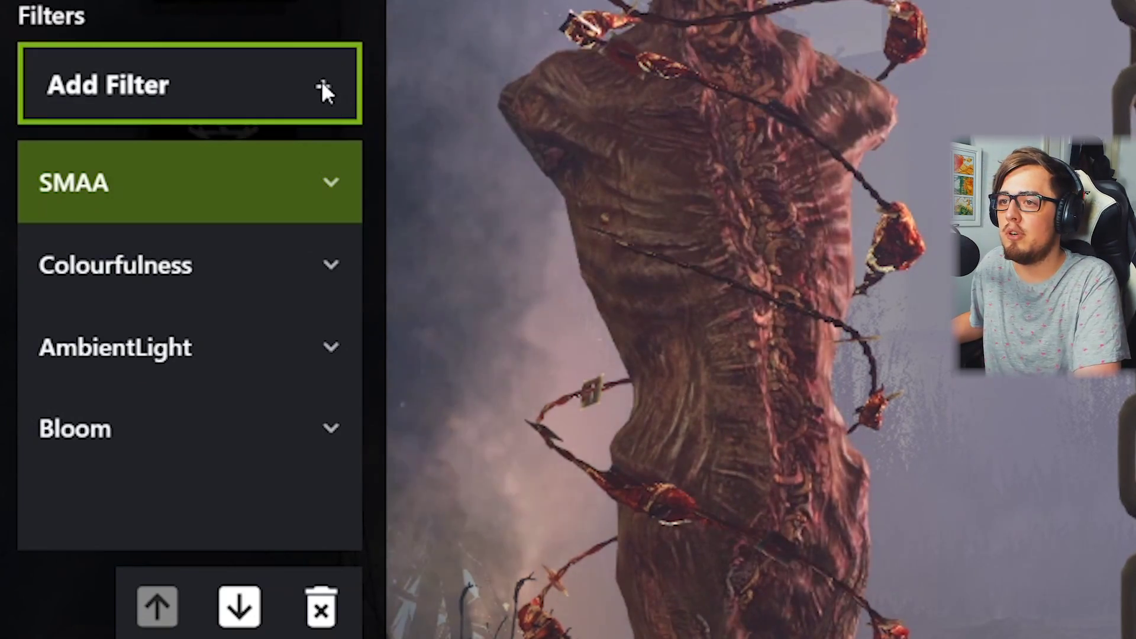
click(324, 88)
scroll(215, 278, down, 6)
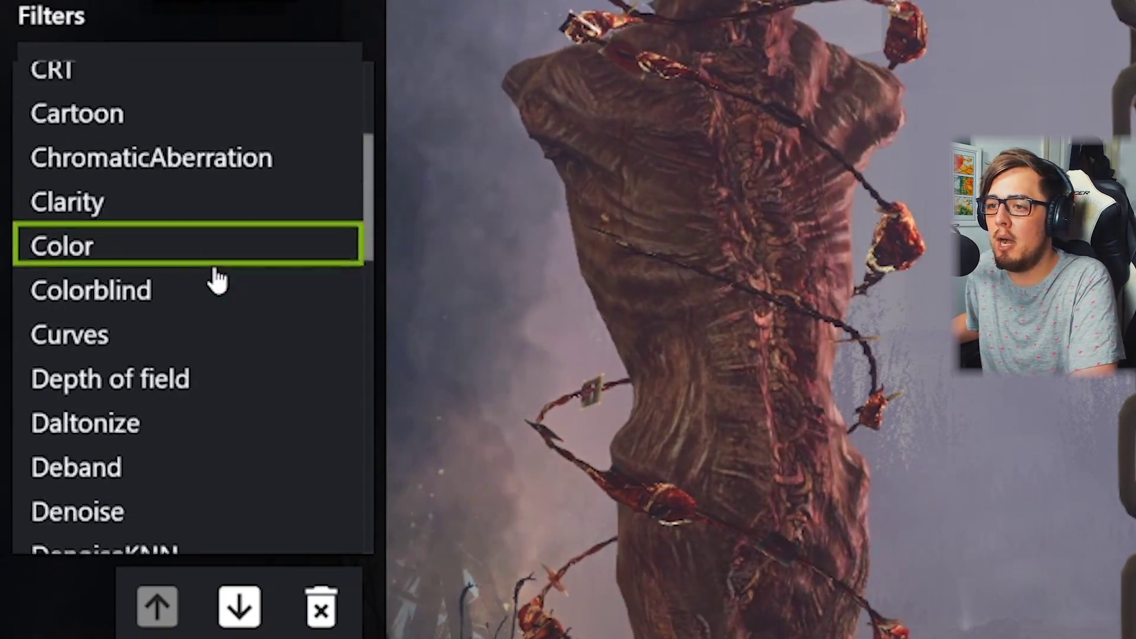
scroll(210, 274, up, 1)
scroll(216, 278, down, 12)
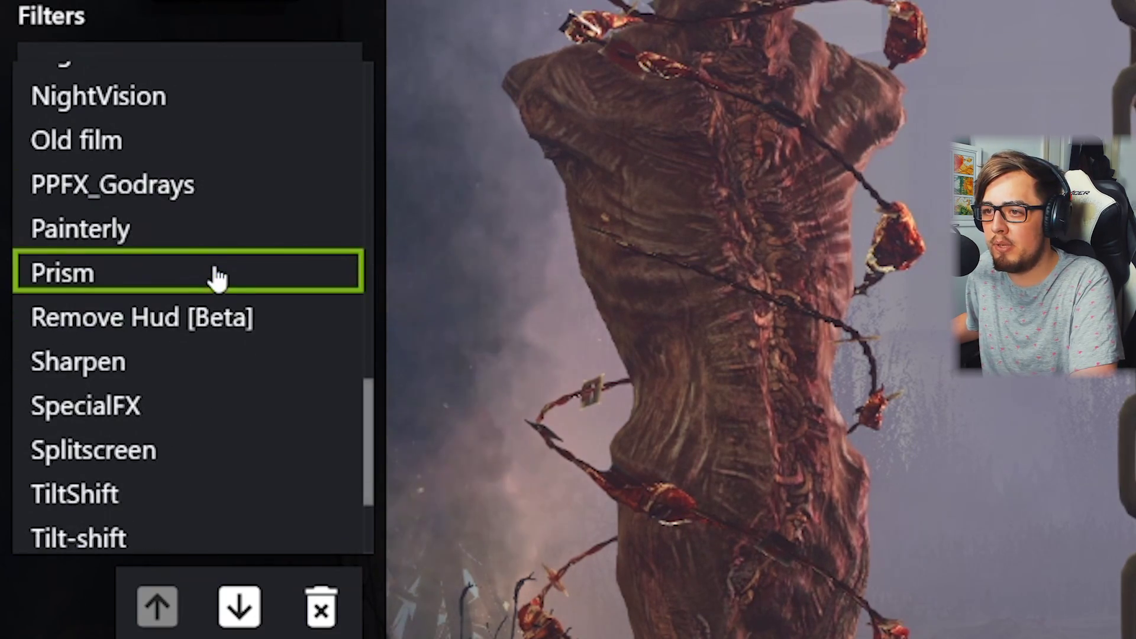
click(148, 362)
click(324, 97)
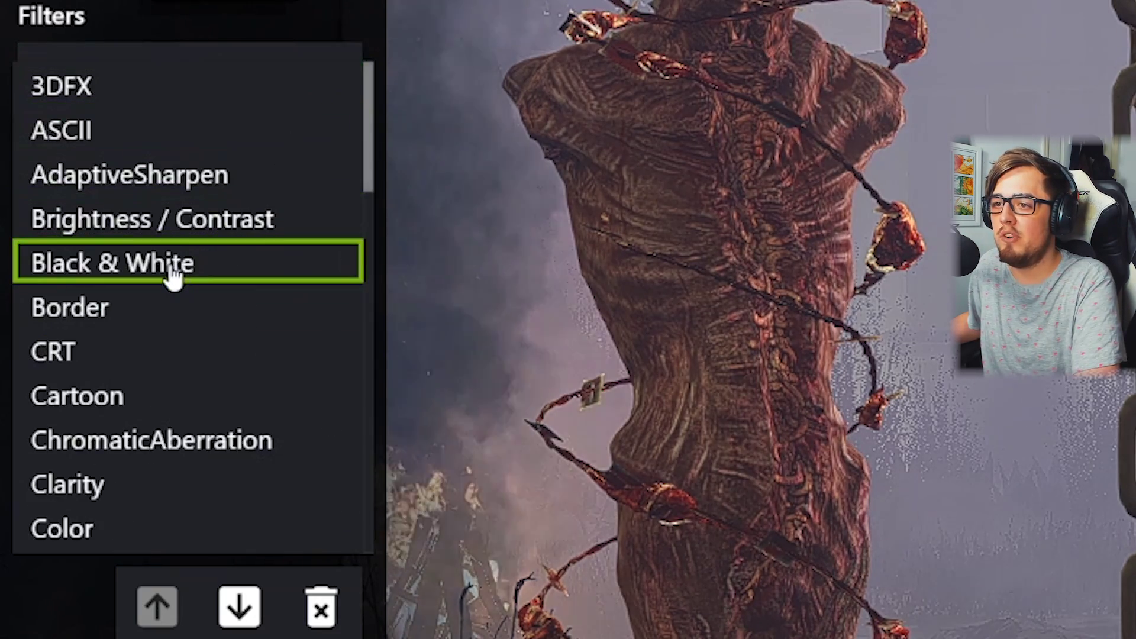
scroll(166, 296, down, 2)
click(91, 495)
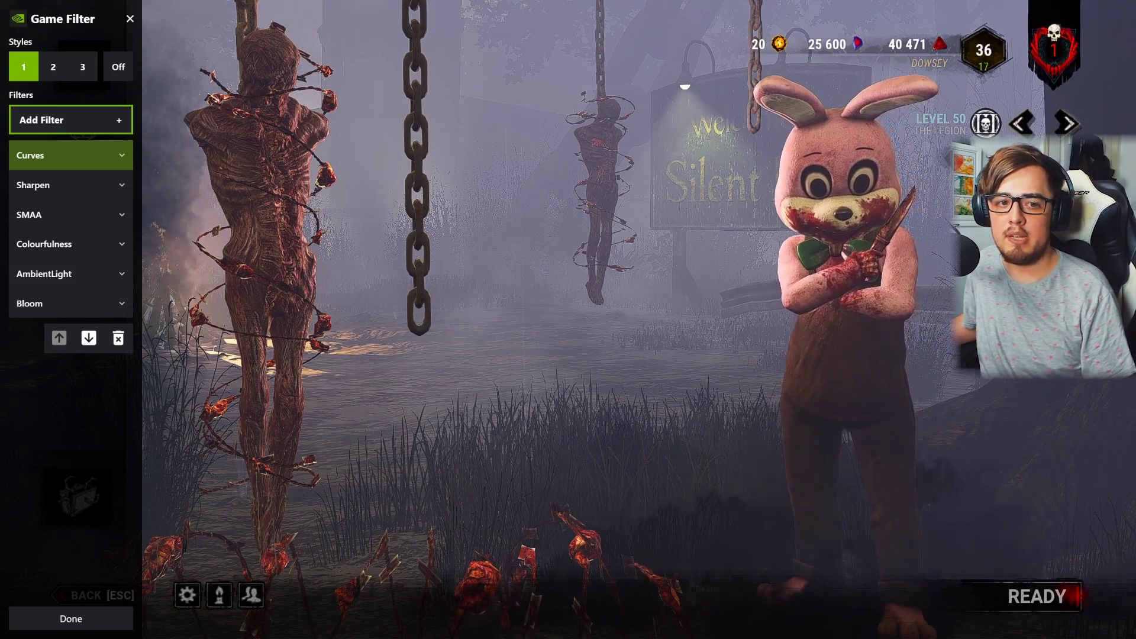
Select and expand the Bloom filter, and set fBloomThreshold to about 0.568
click(124, 306)
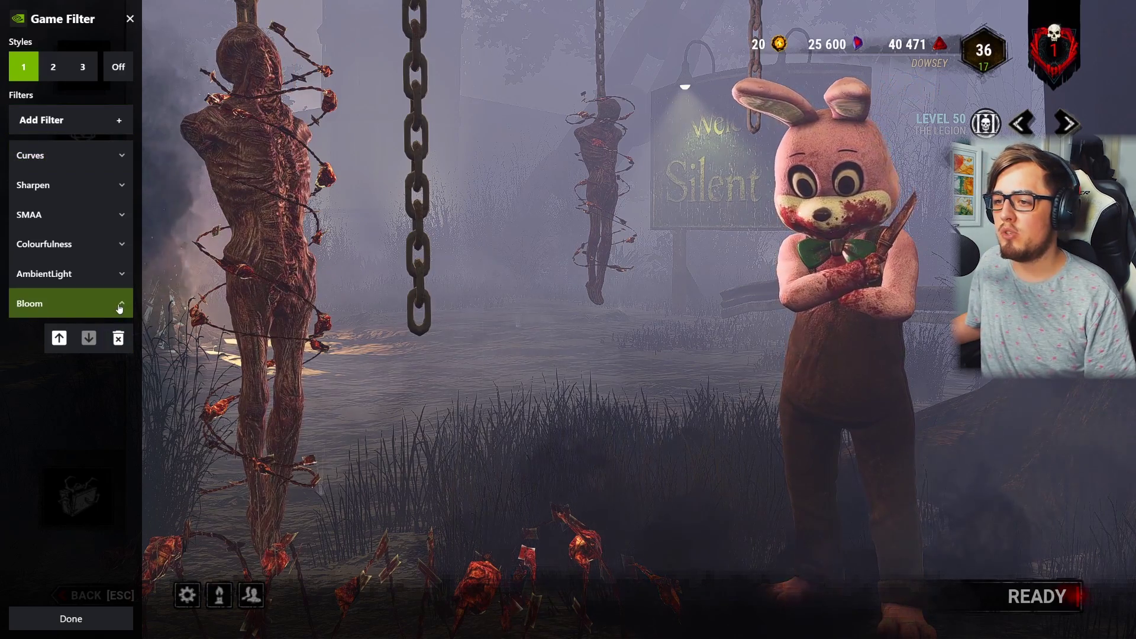
click(120, 305)
scroll(89, 278, down, 3)
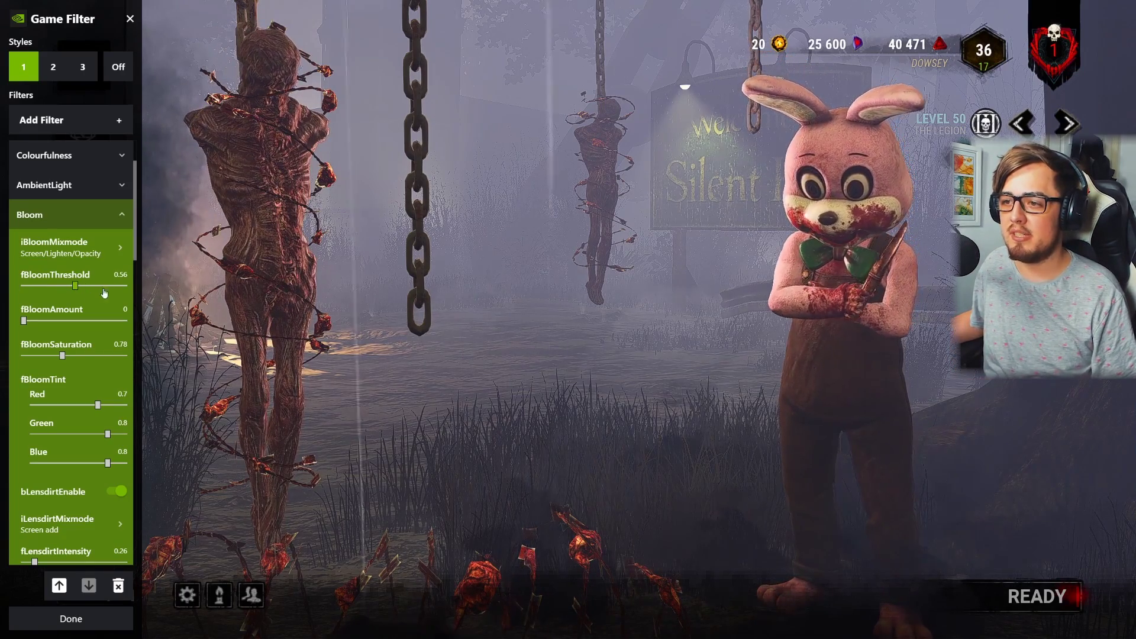
drag(75, 286, 76, 291)
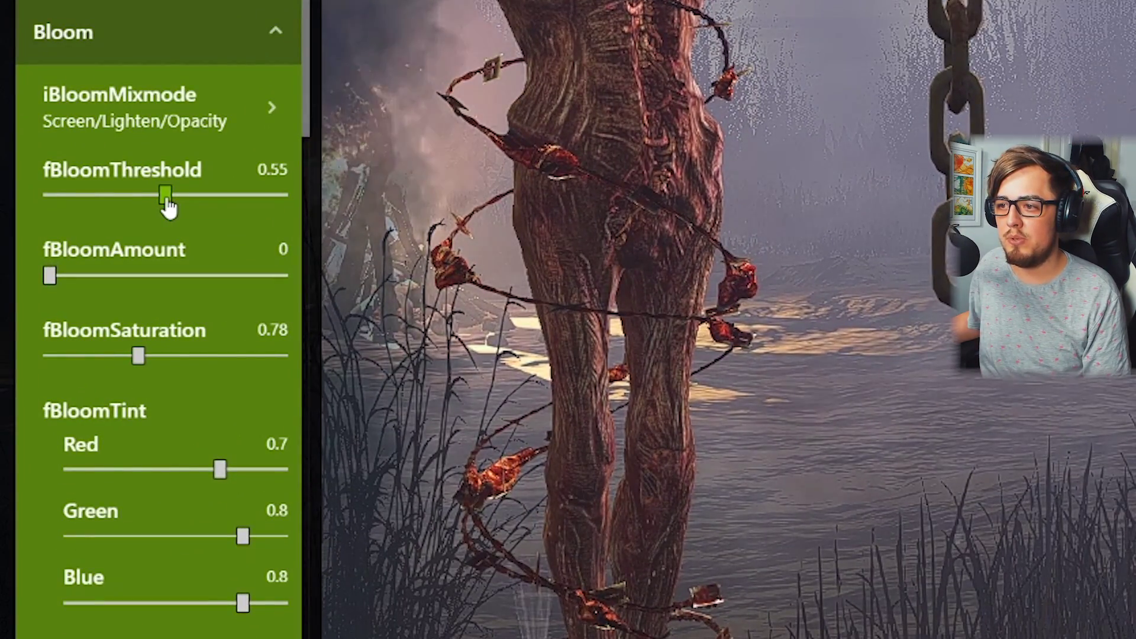
drag(168, 210, 177, 207)
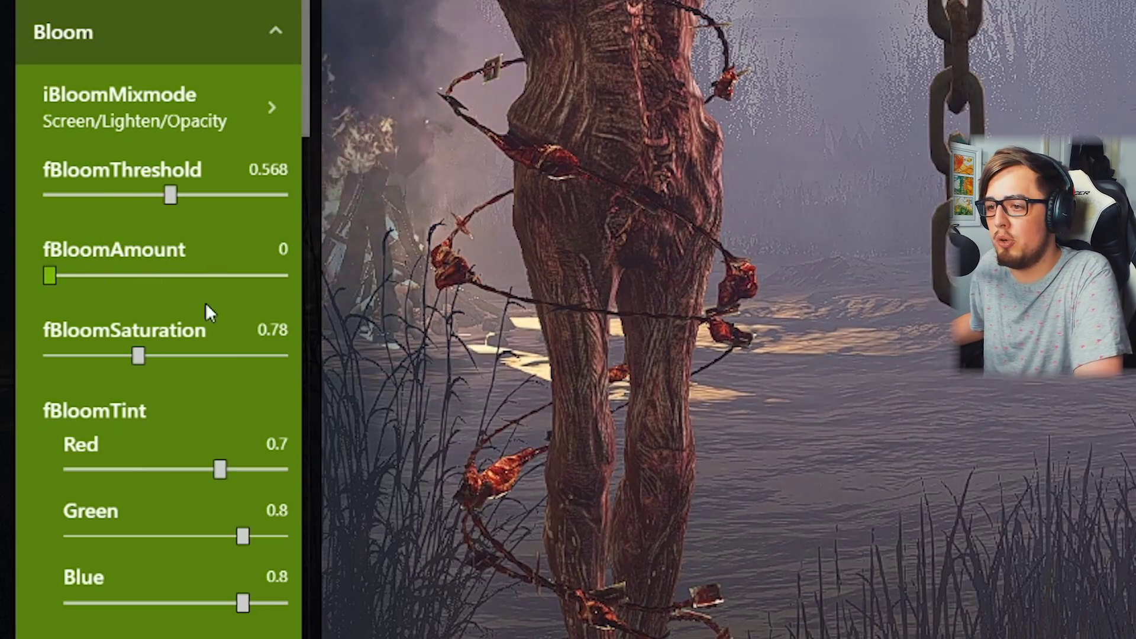
Review Bloom's Lensdirt options, then collapse Bloom and expand the AmbientLight settings
scroll(237, 288, down, 3)
drag(304, 157, 310, 299)
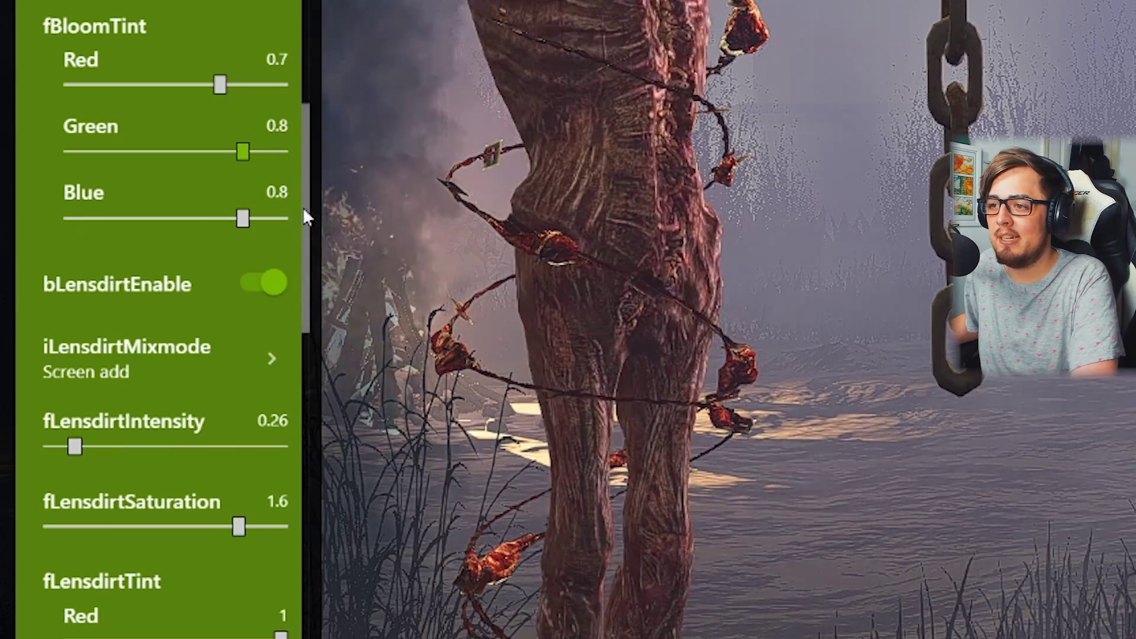
drag(304, 211, 307, 262)
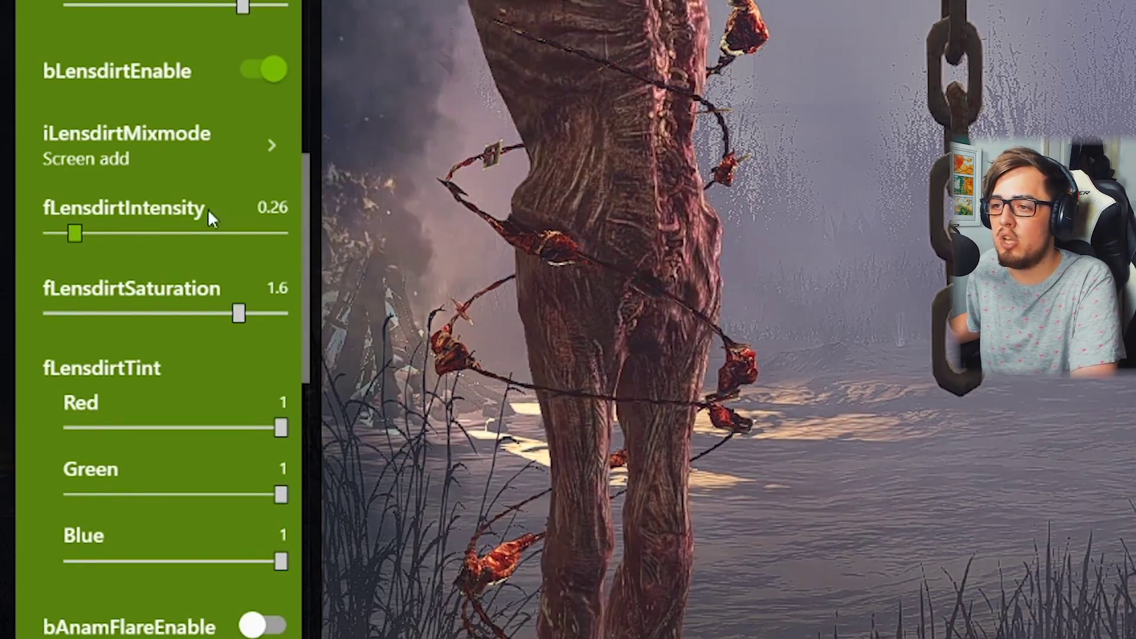
drag(304, 225, 305, 247)
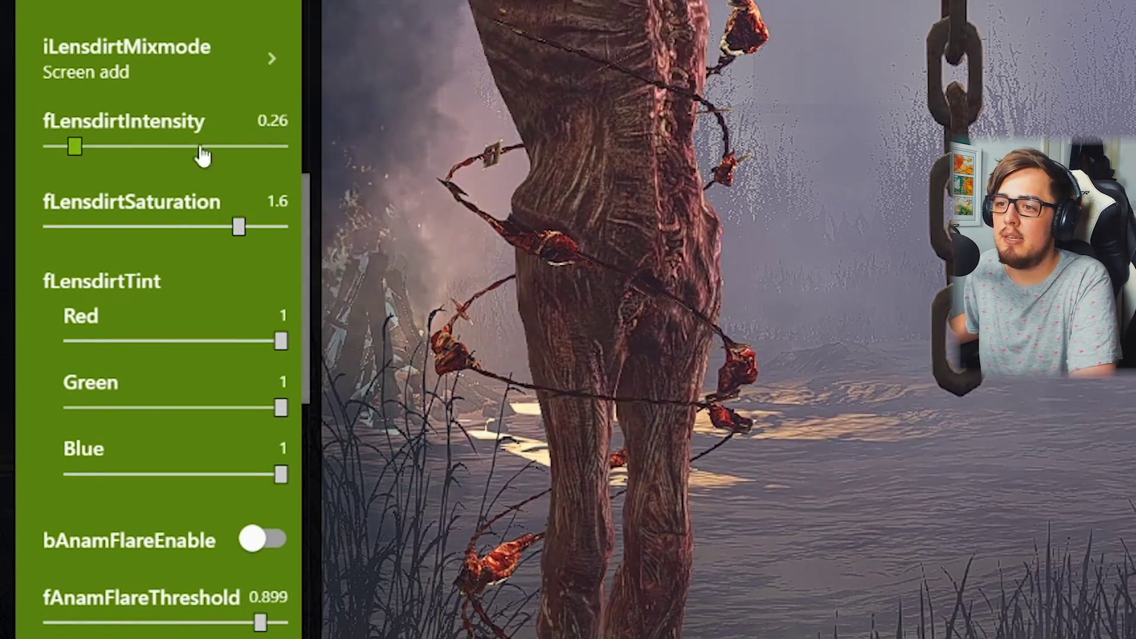
click(237, 216)
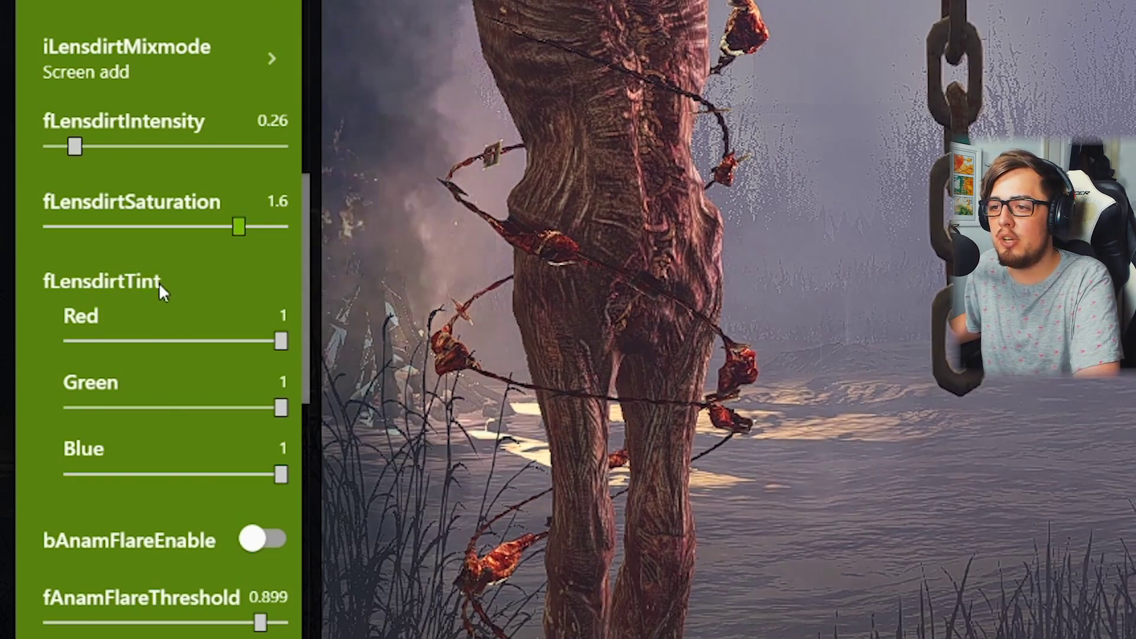
click(311, 318)
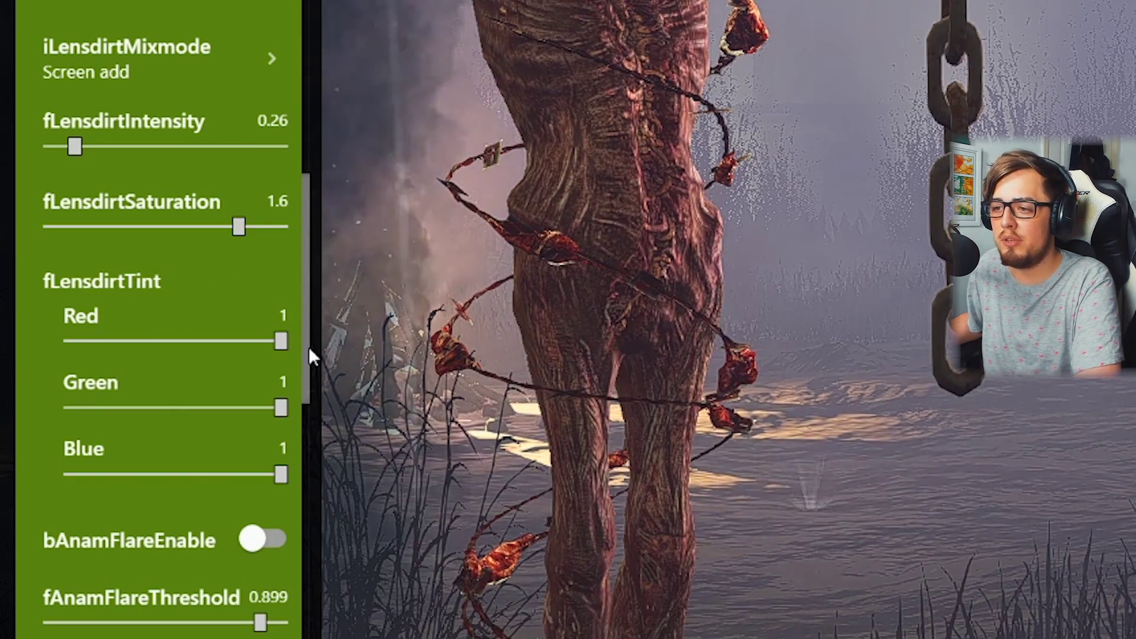
click(281, 341)
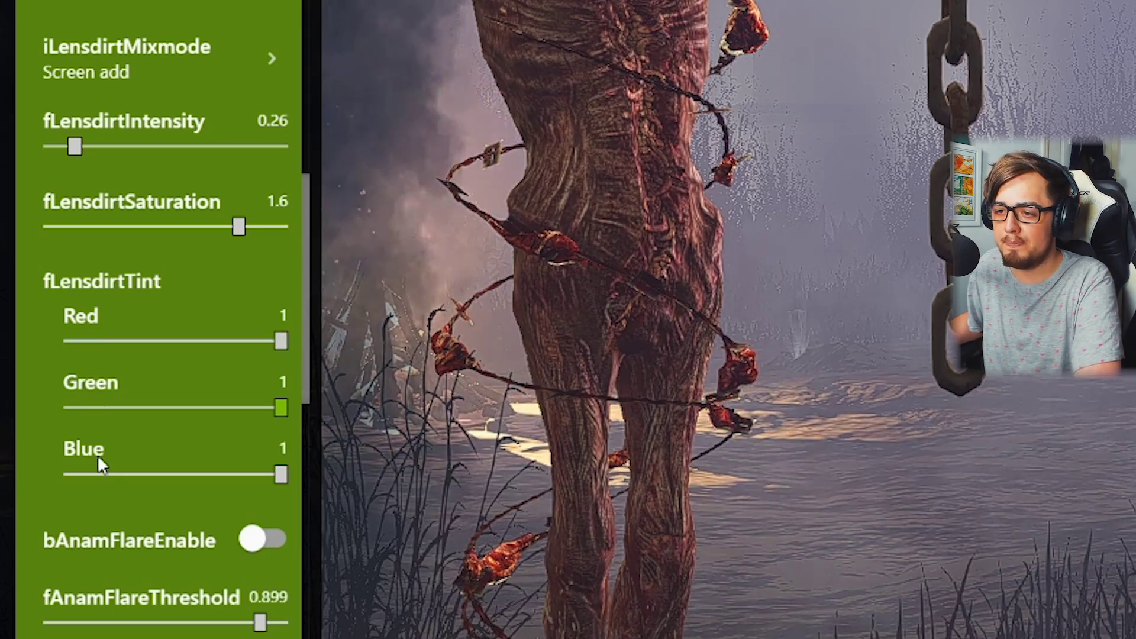
click(281, 474)
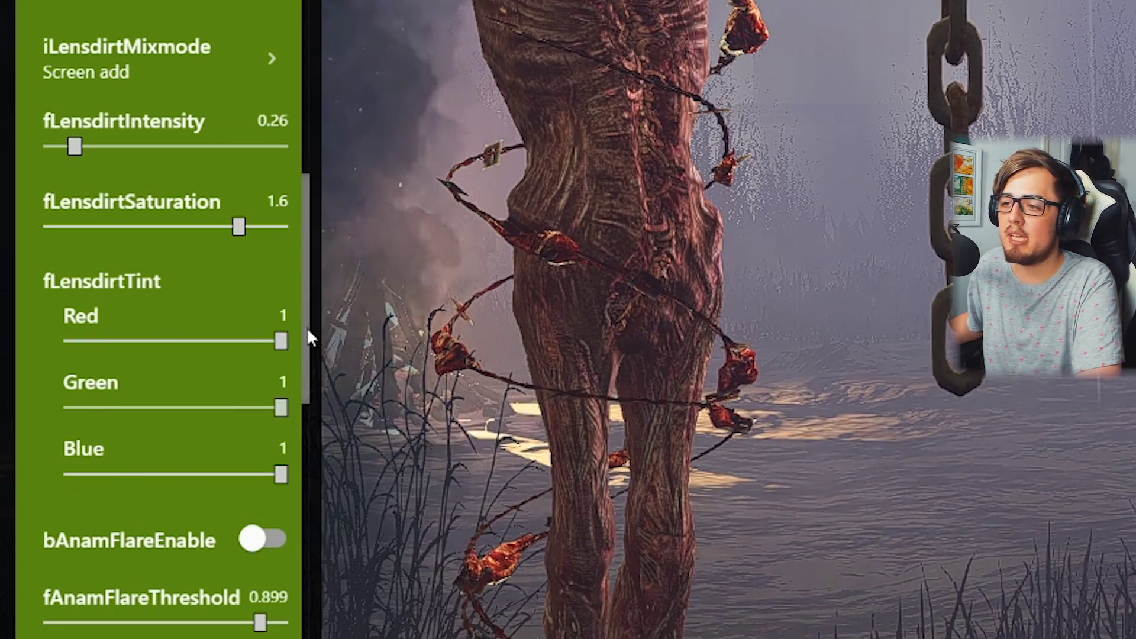
drag(306, 328, 296, 36)
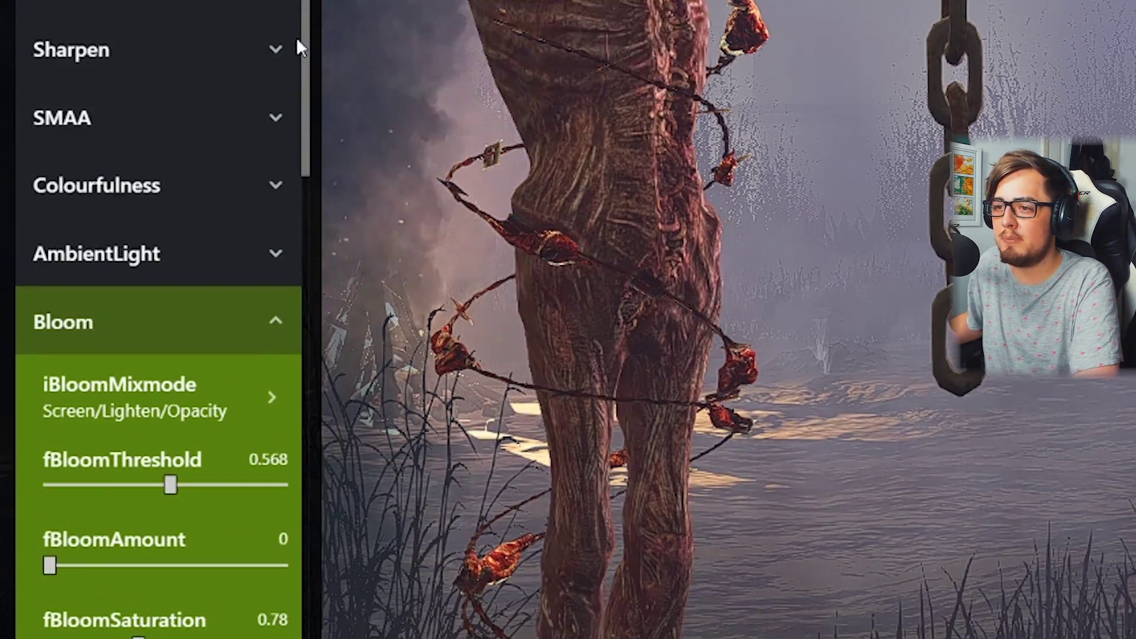
click(277, 324)
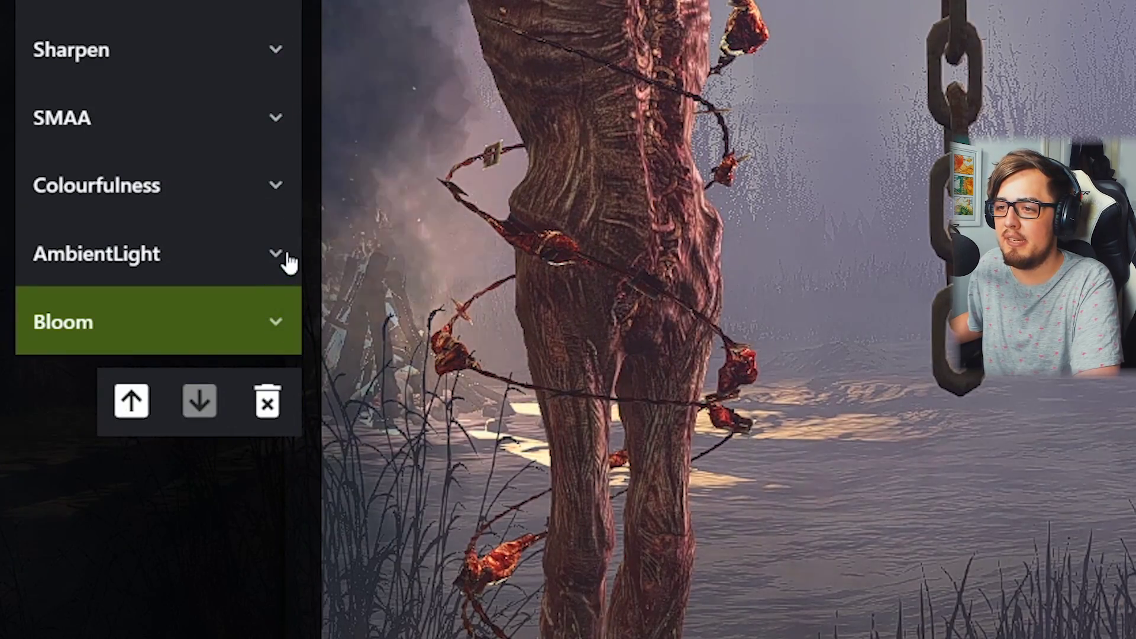
click(281, 260)
Look over AmbientLight's settings (alAdapt 4, alAdaptBaseMult 0.88, Warm mode) and collapse them
scroll(165, 274, down, 4)
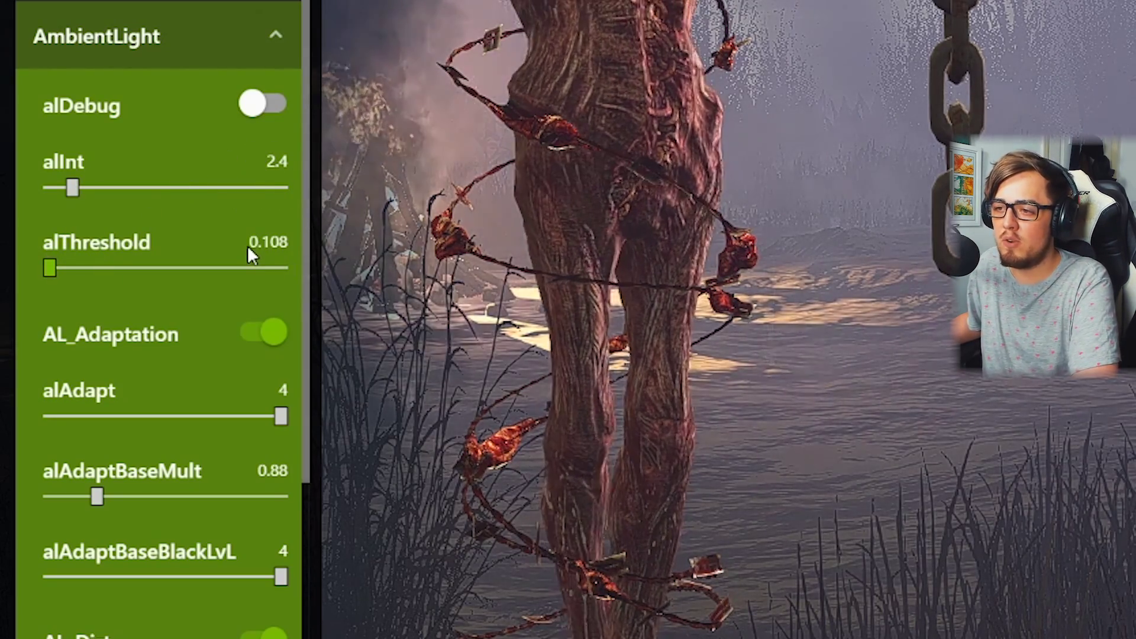
scroll(305, 279, down, 3)
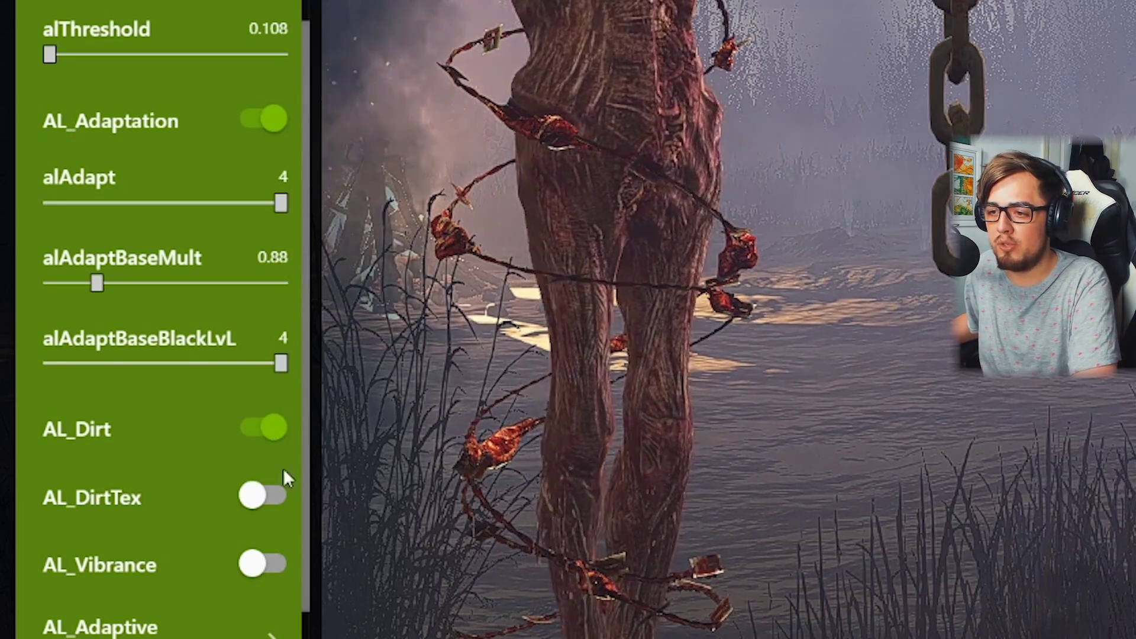
scroll(300, 480, down, 3)
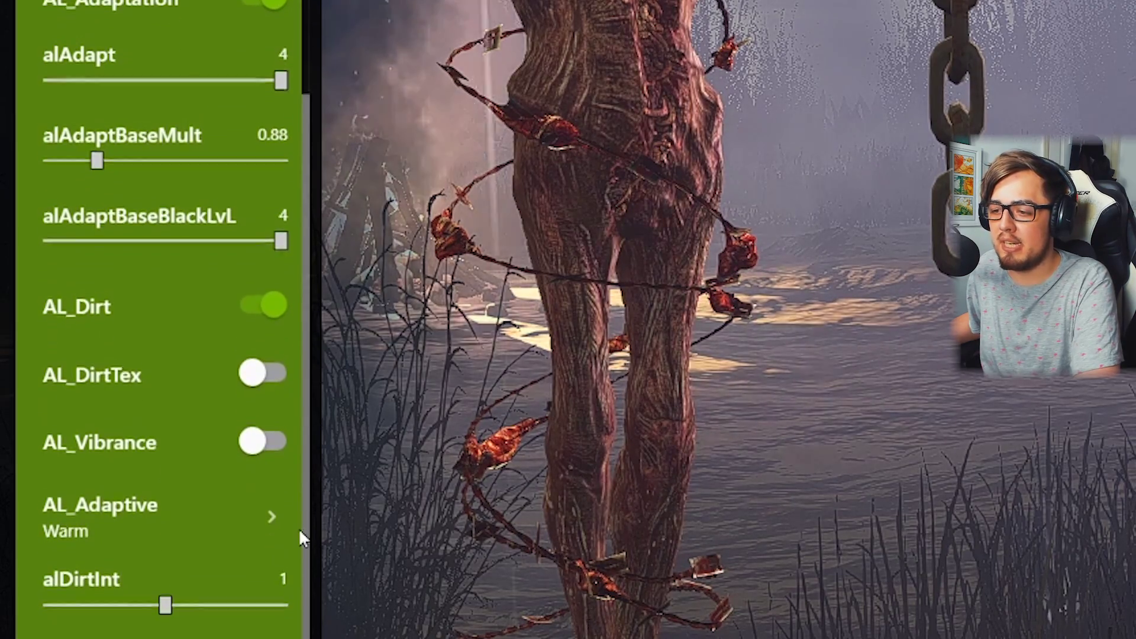
scroll(298, 533, up, 4)
scroll(294, 392, up, 3)
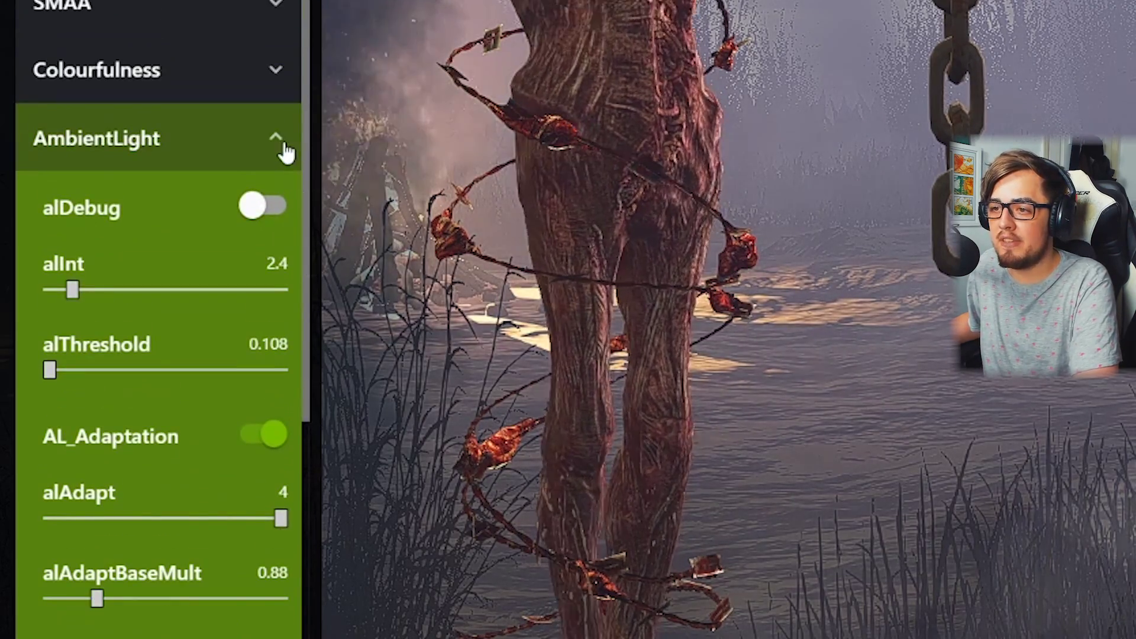
click(282, 145)
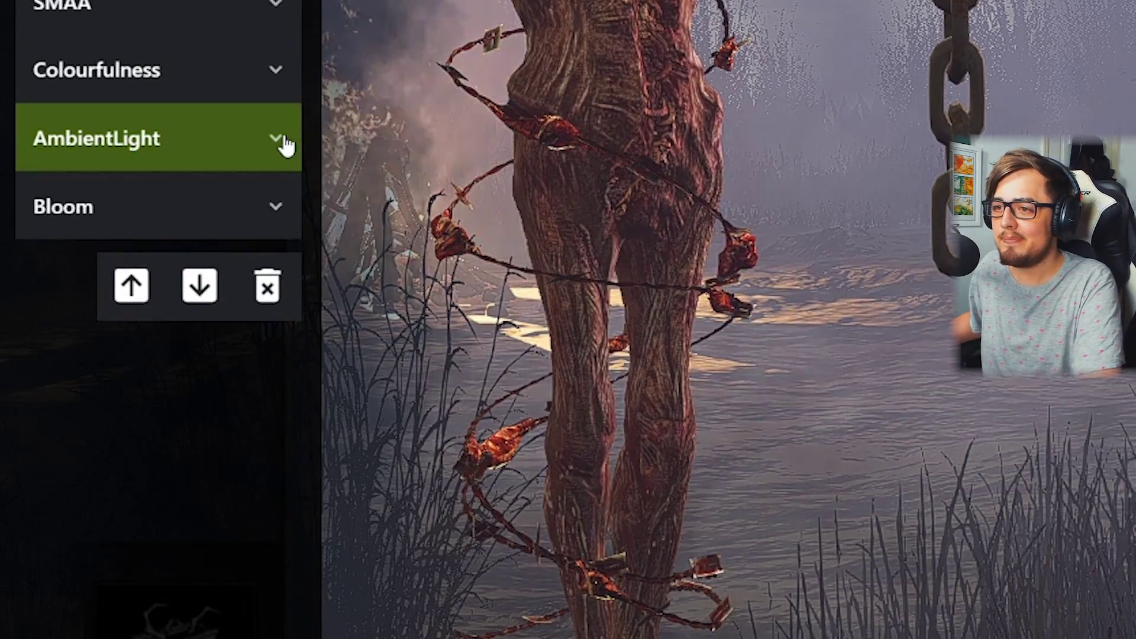
click(278, 77)
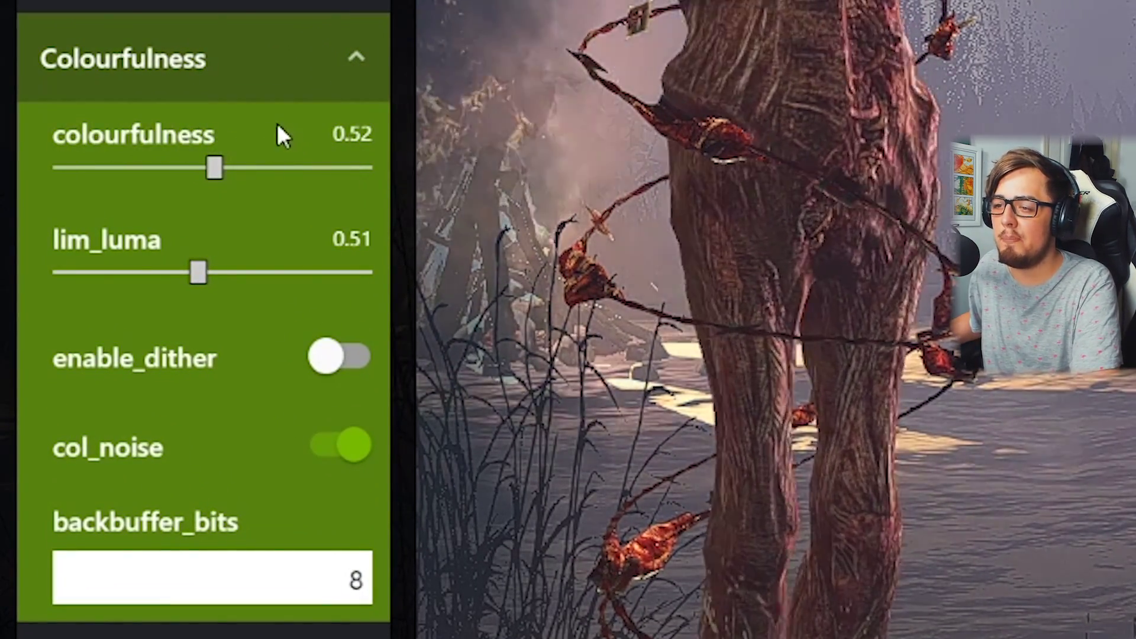
click(214, 167)
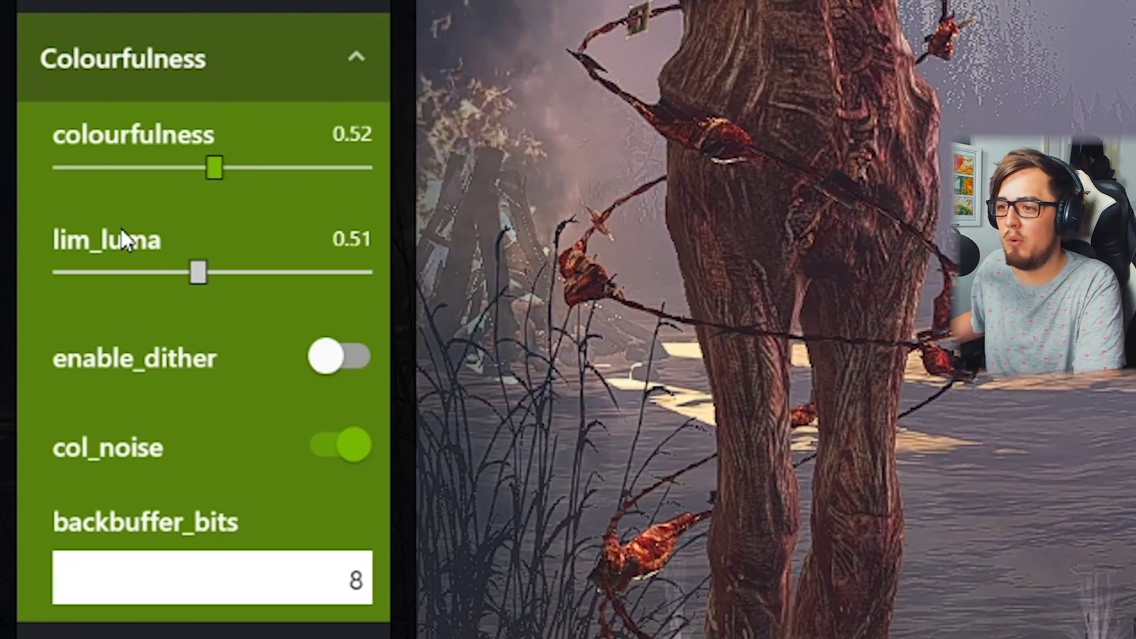
key(Tab)
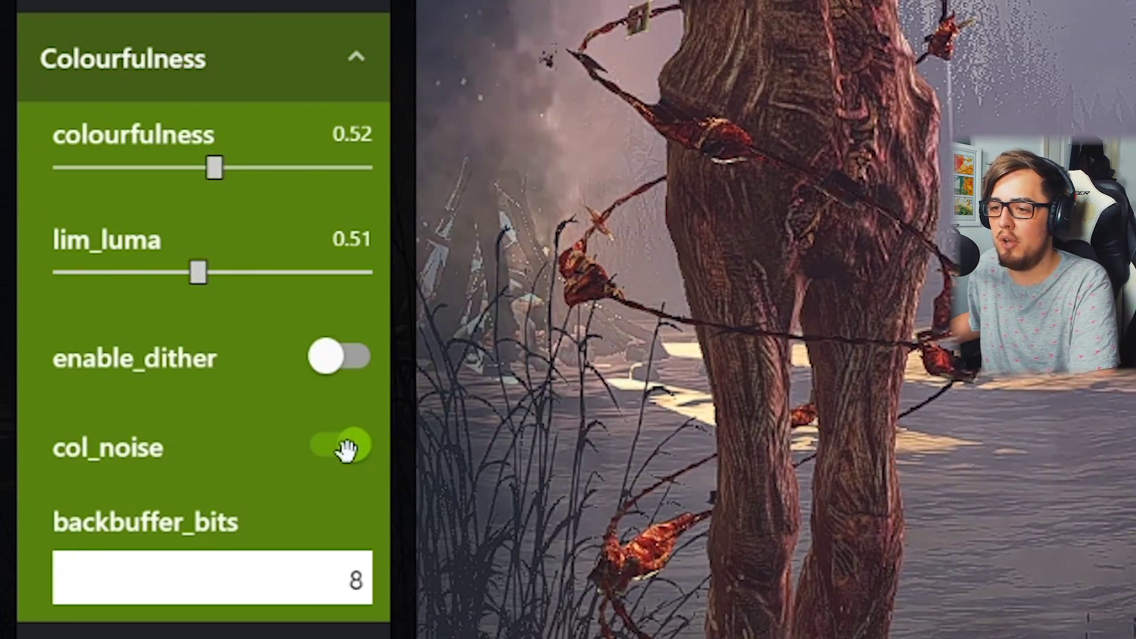
click(301, 553)
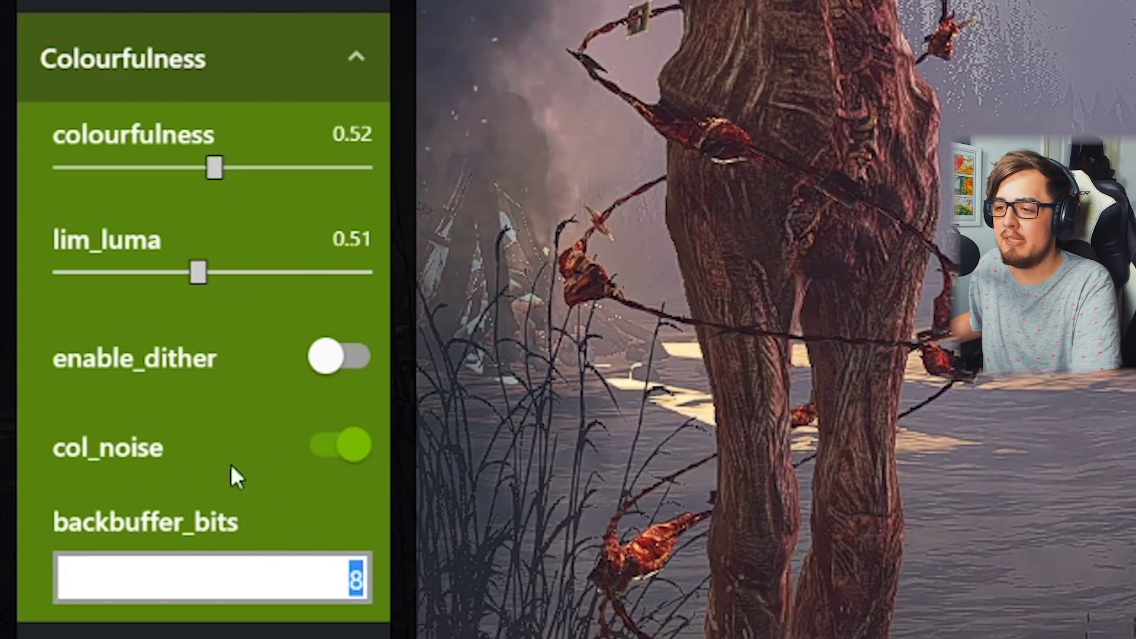
key(Return)
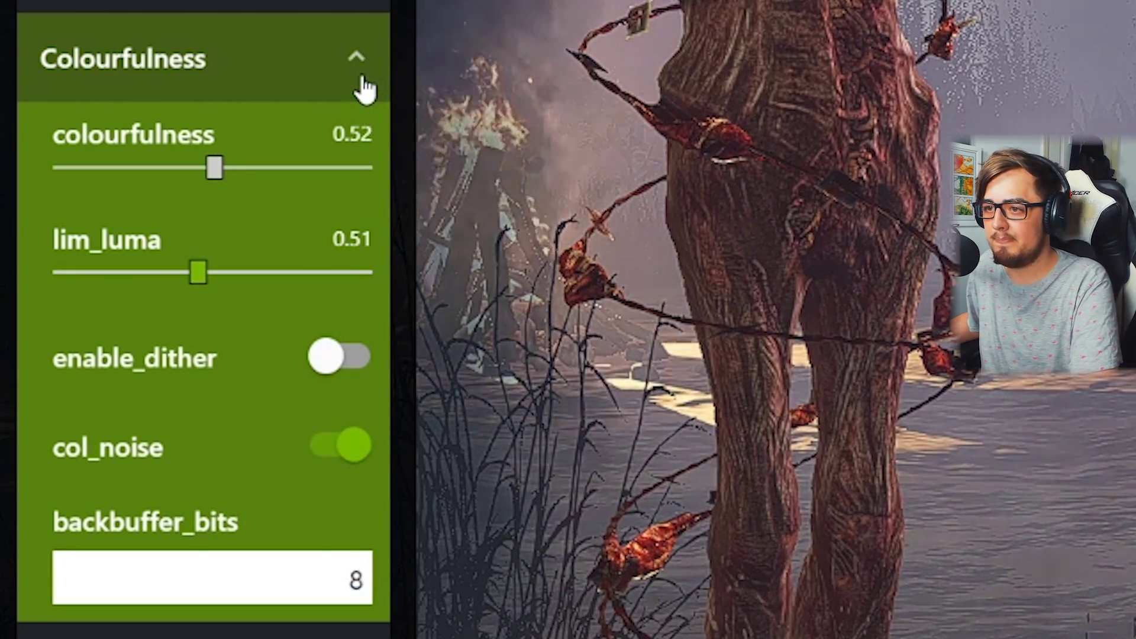
click(362, 77)
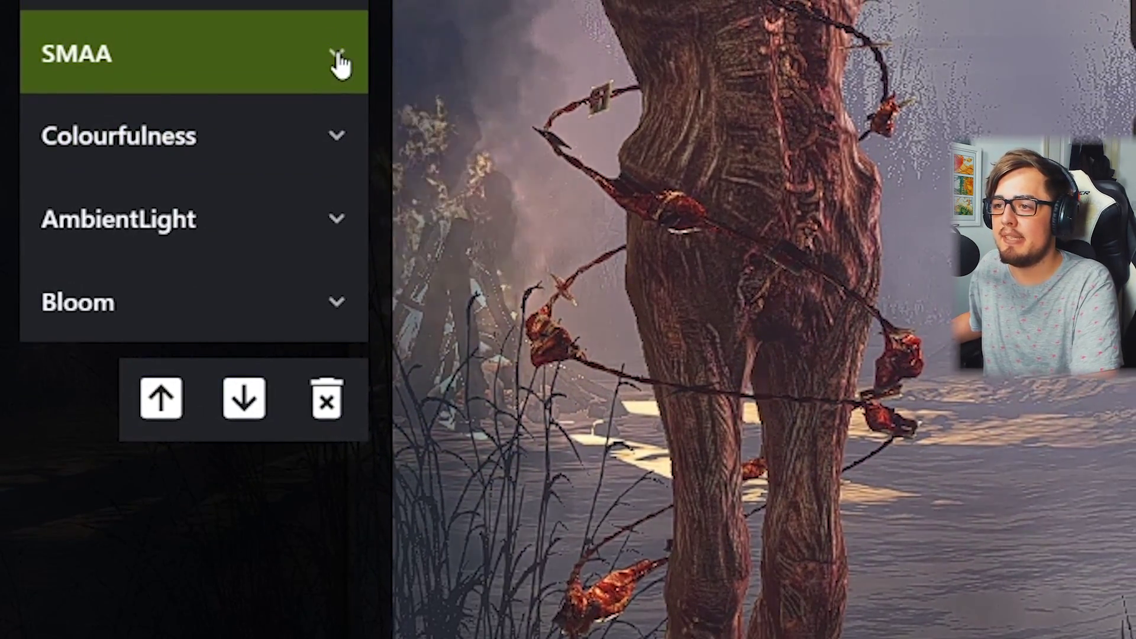
click(337, 55)
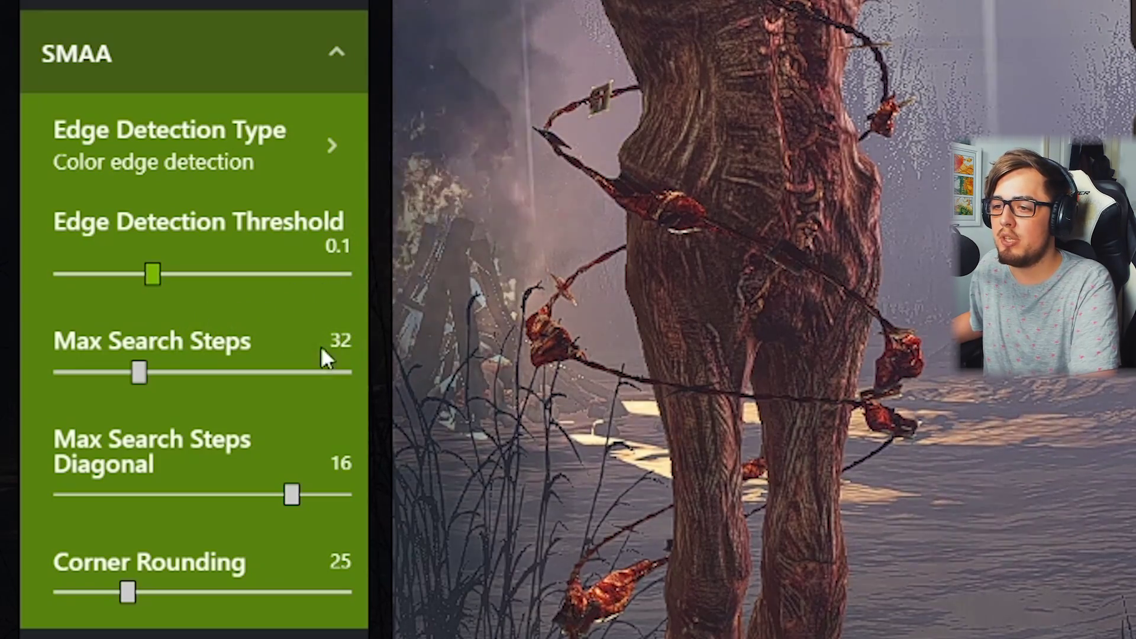
click(140, 374)
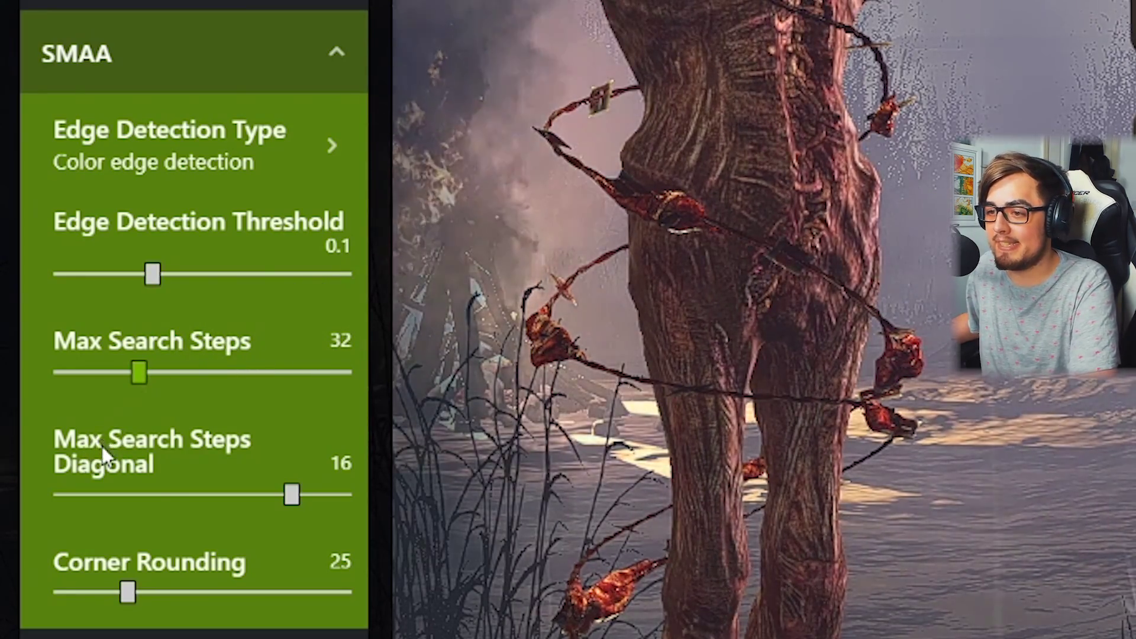
key(Tab)
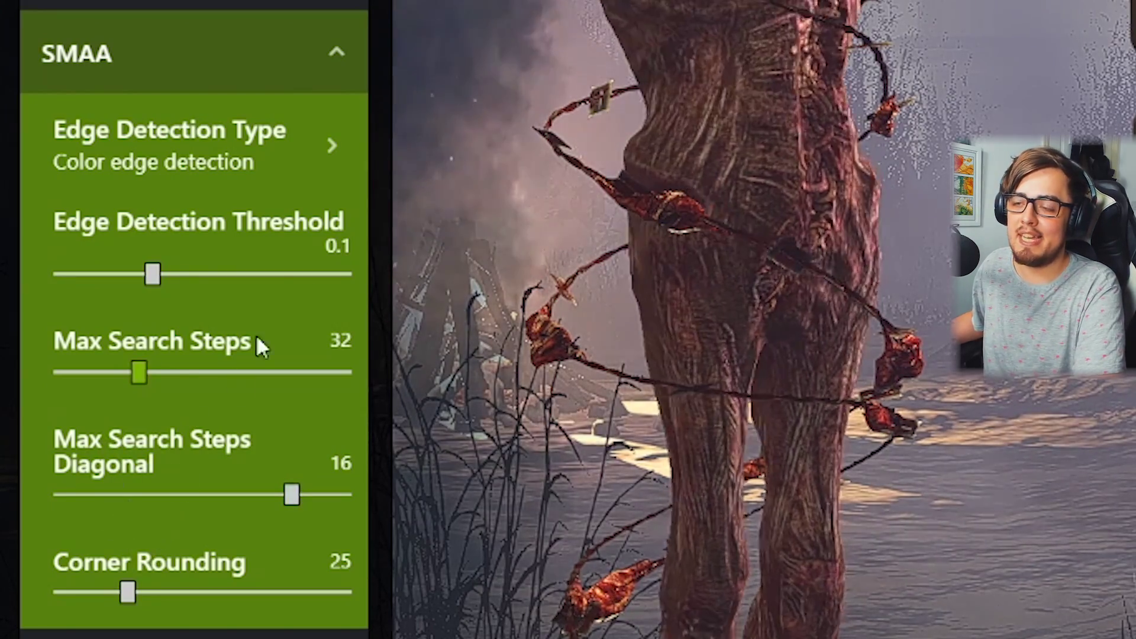
click(329, 59)
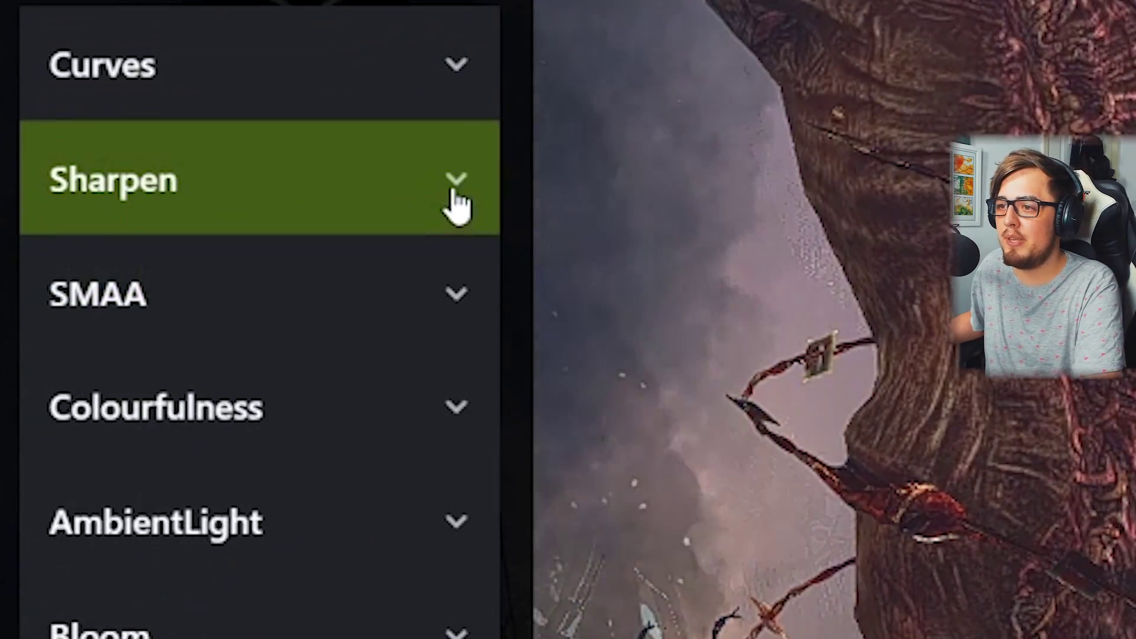
Expand the Sharpen filter to show Sharpen 100% and Ignore Film Grain 15%
click(433, 165)
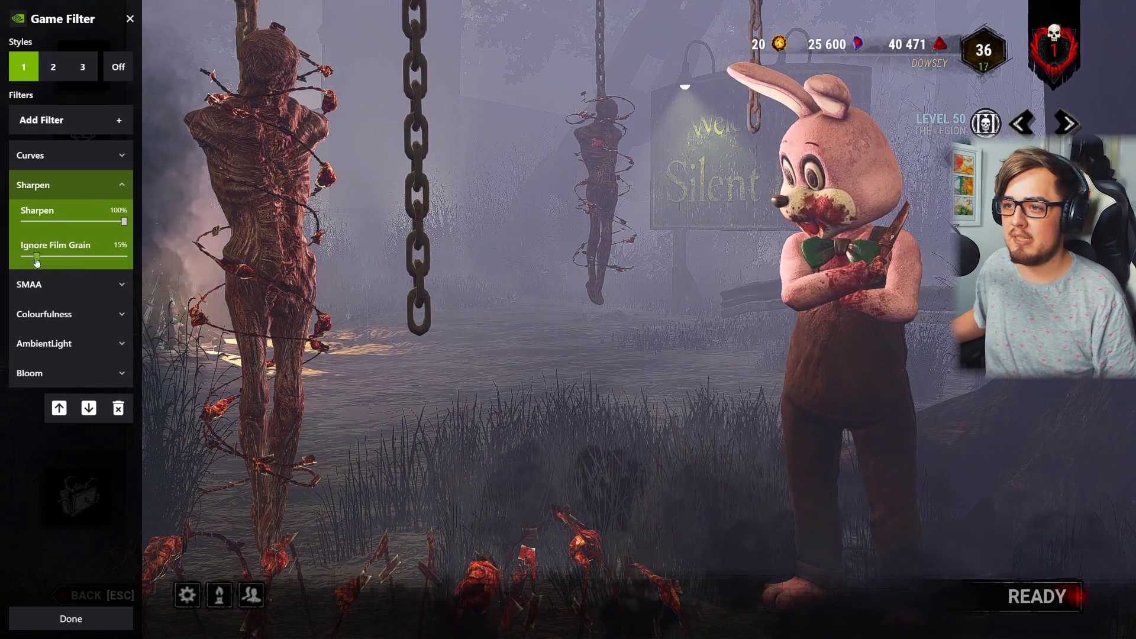
Set the Curves filter's contrast to about 0.2, then close the Game Filter panel with Done
click(122, 158)
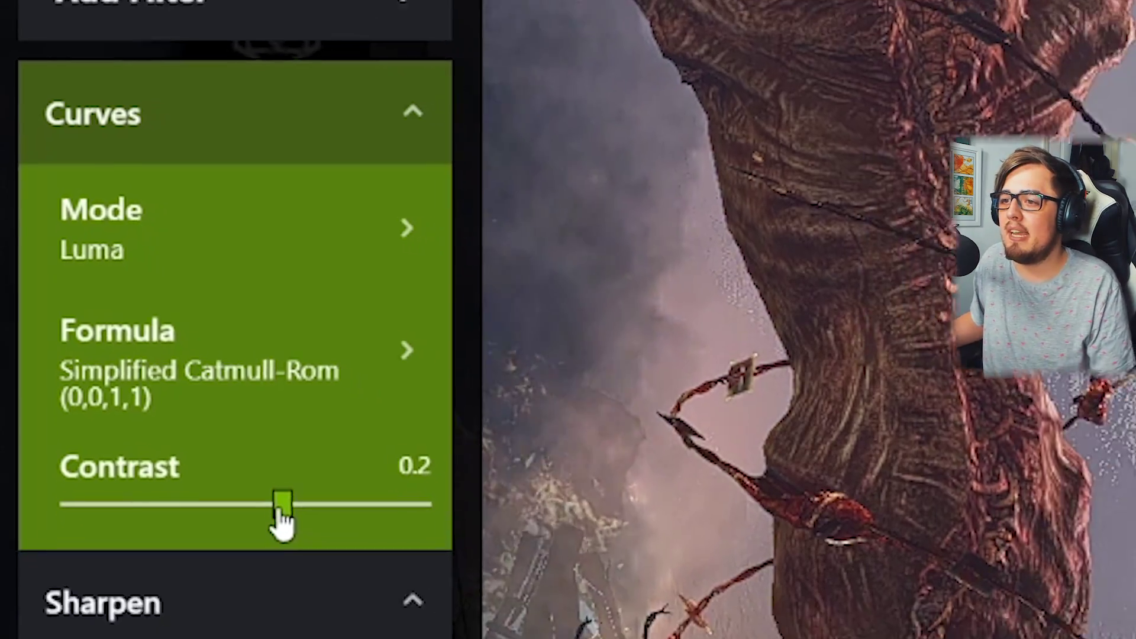
drag(282, 515, 432, 517)
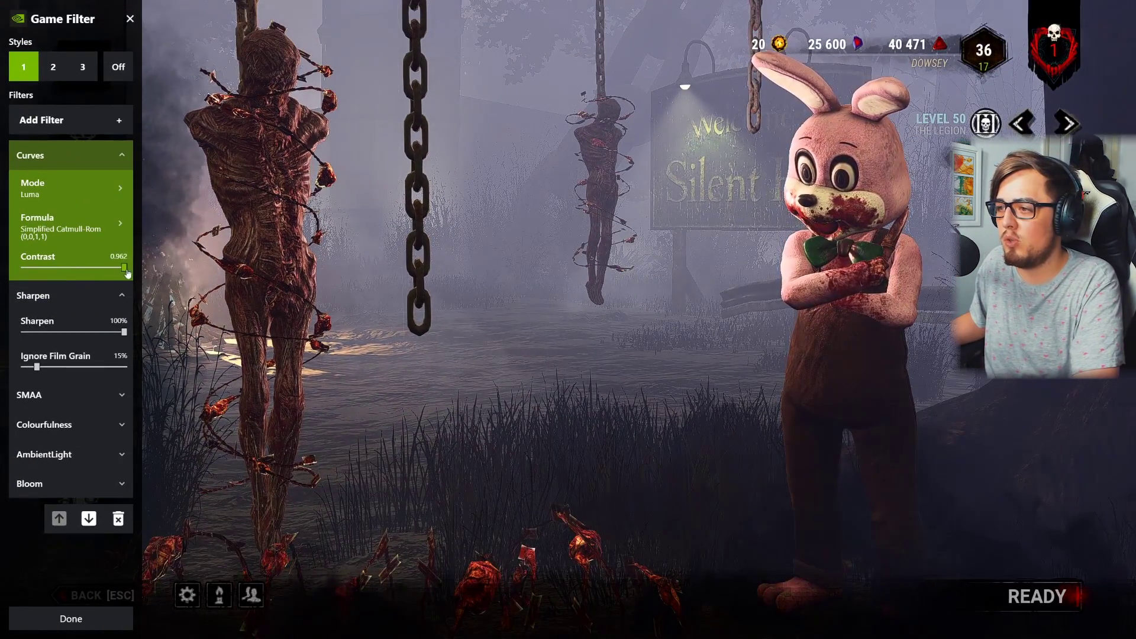
drag(125, 269, 77, 270)
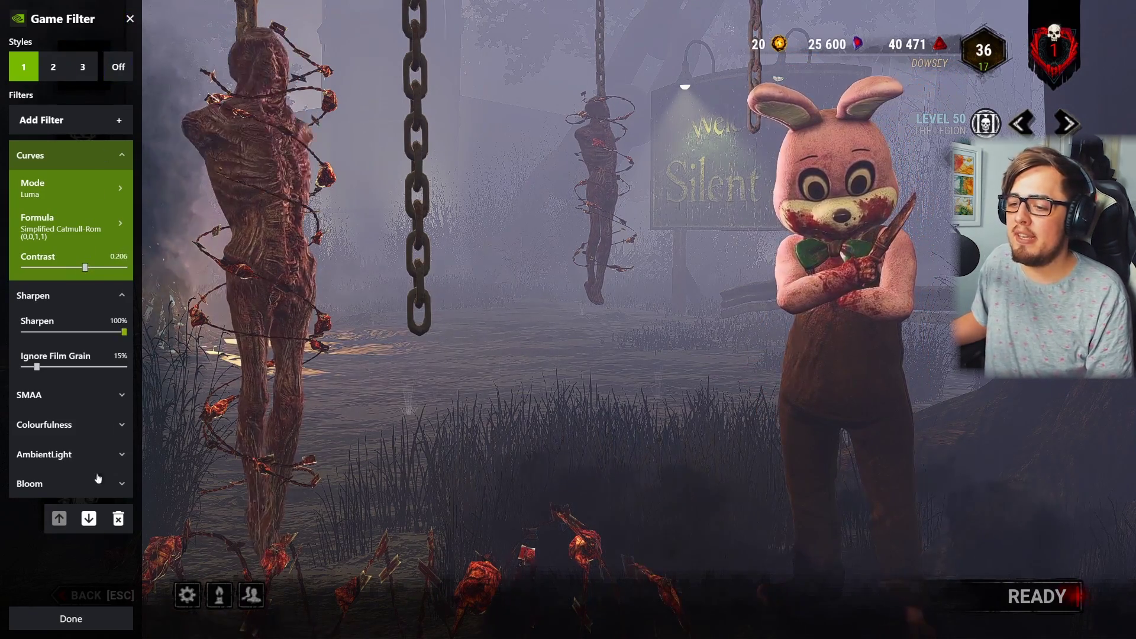
click(84, 618)
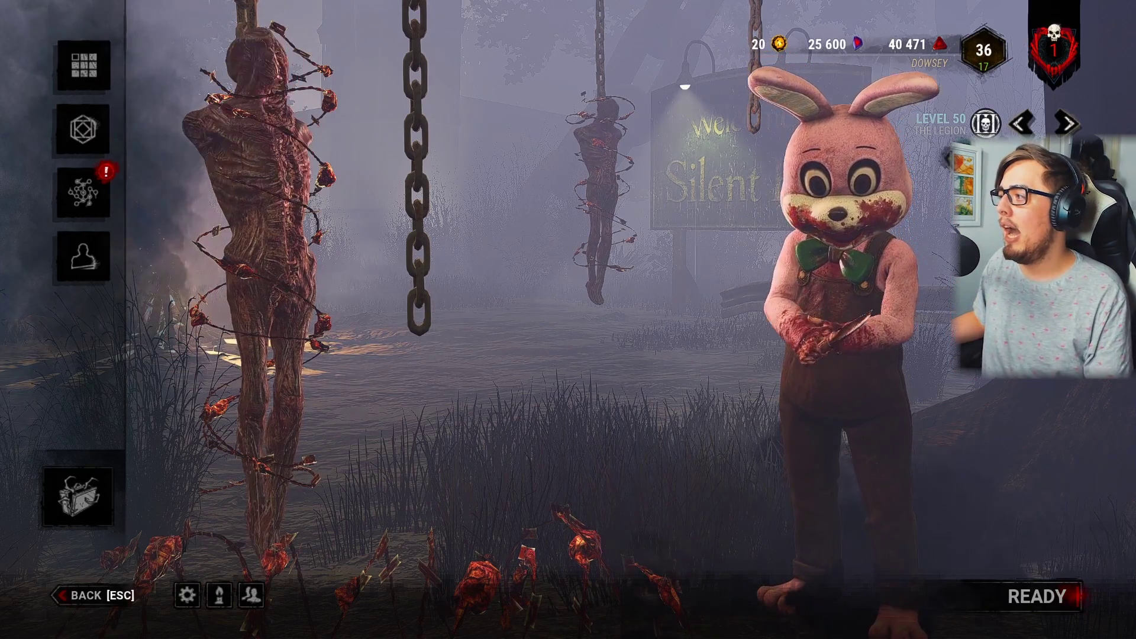
Cycle back two killers to The Nightmare, then leave the killer lobby
click(1021, 129)
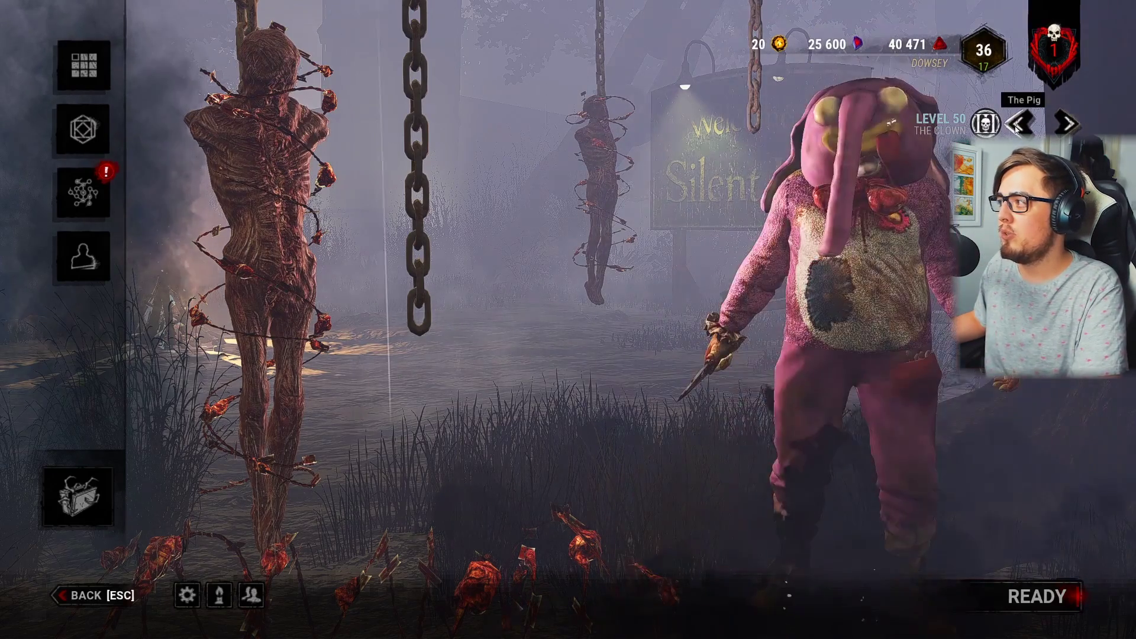
click(1019, 124)
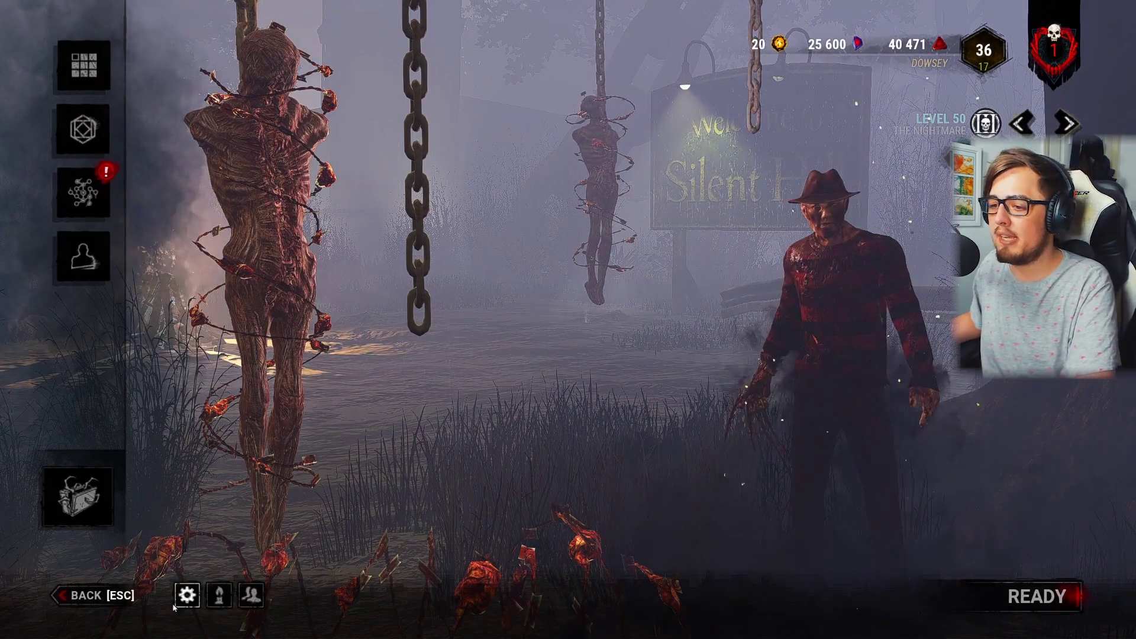
click(113, 602)
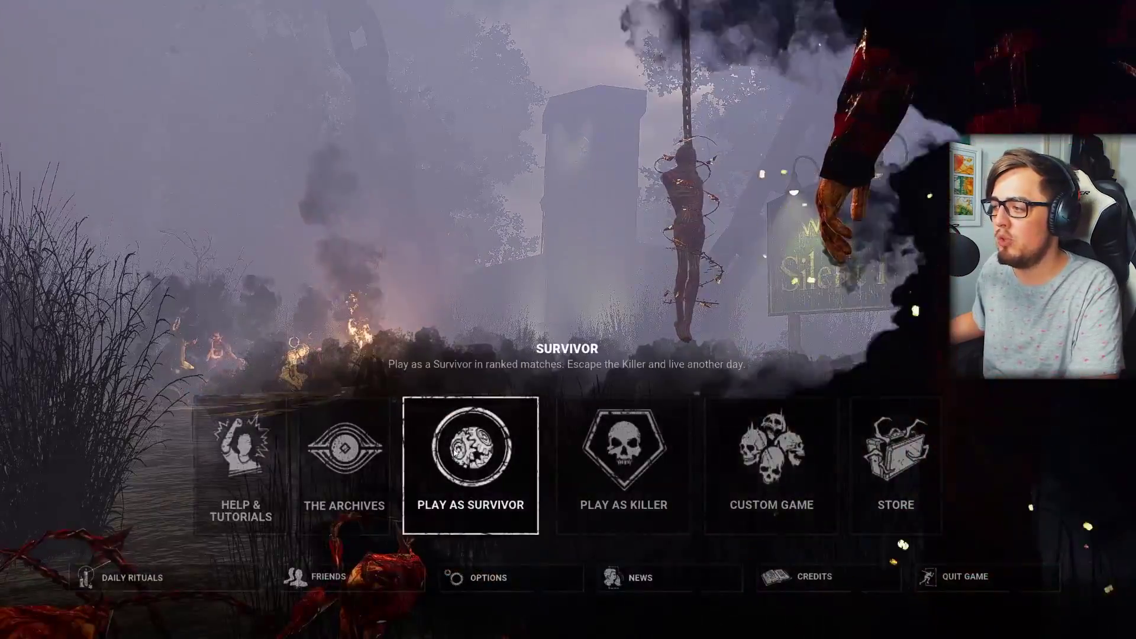
Enter the survivor lobby and pick Feng Min from the Survivors grid
click(452, 451)
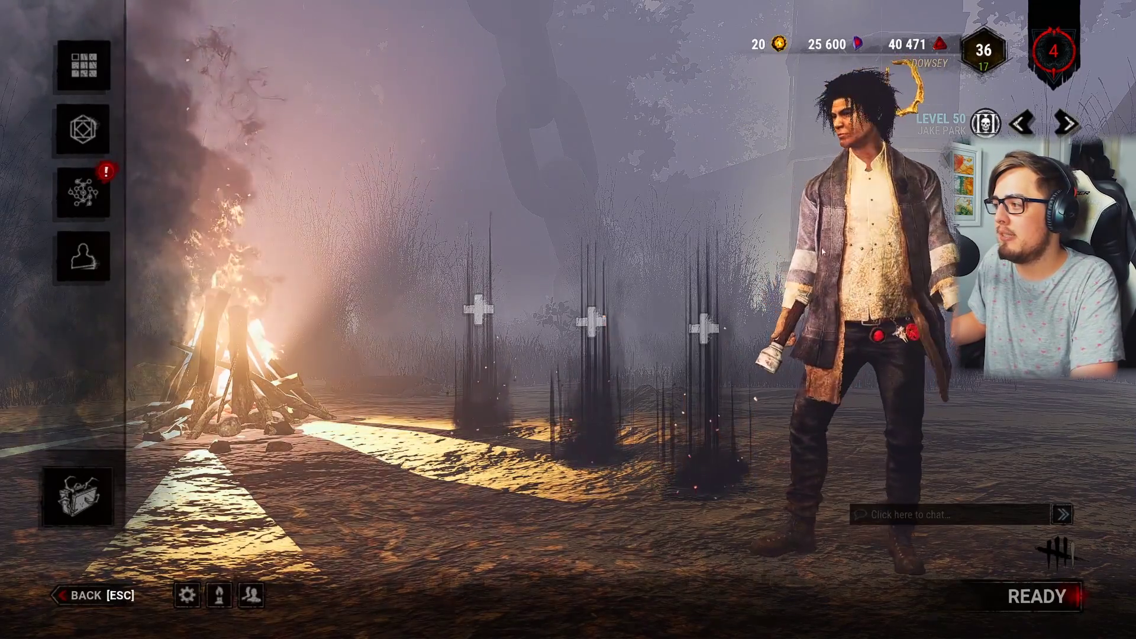
click(1021, 123)
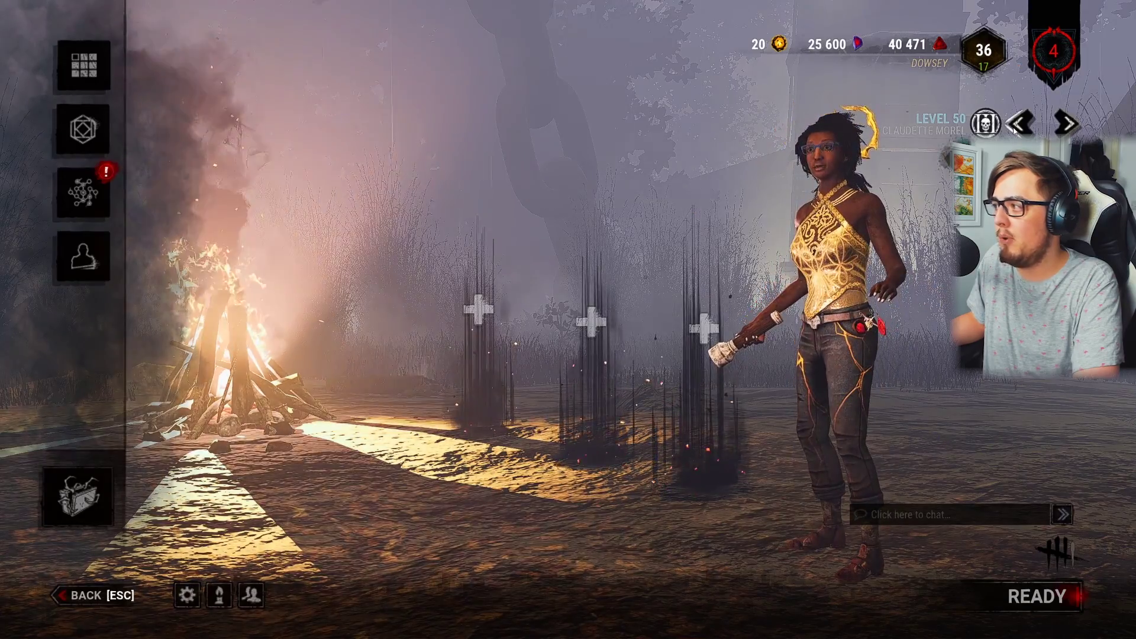
click(1017, 126)
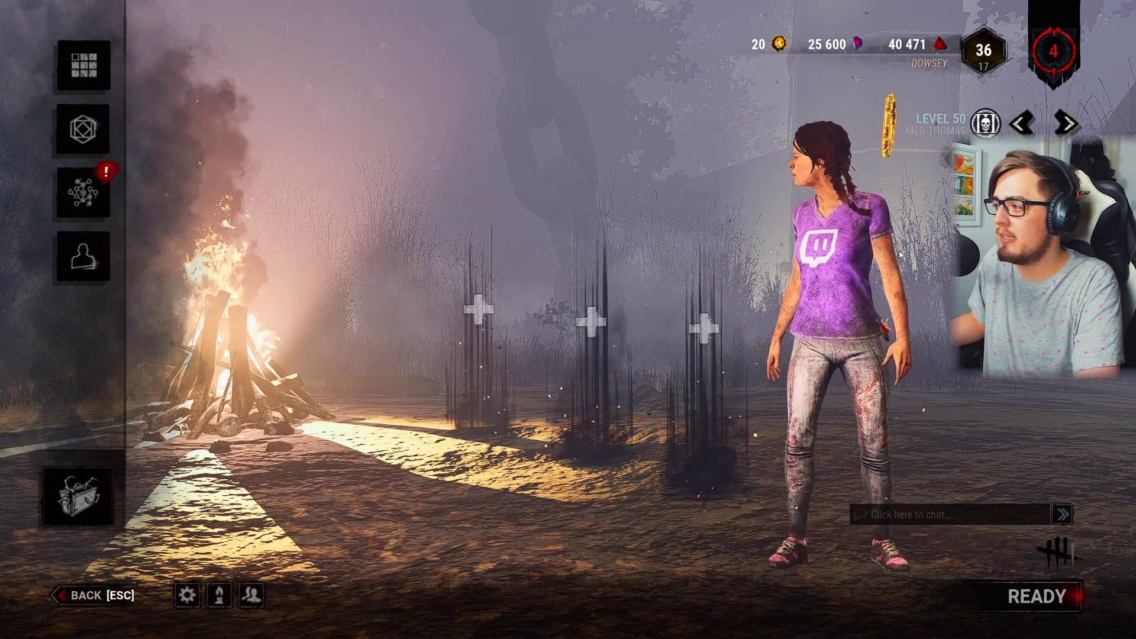
click(1021, 123)
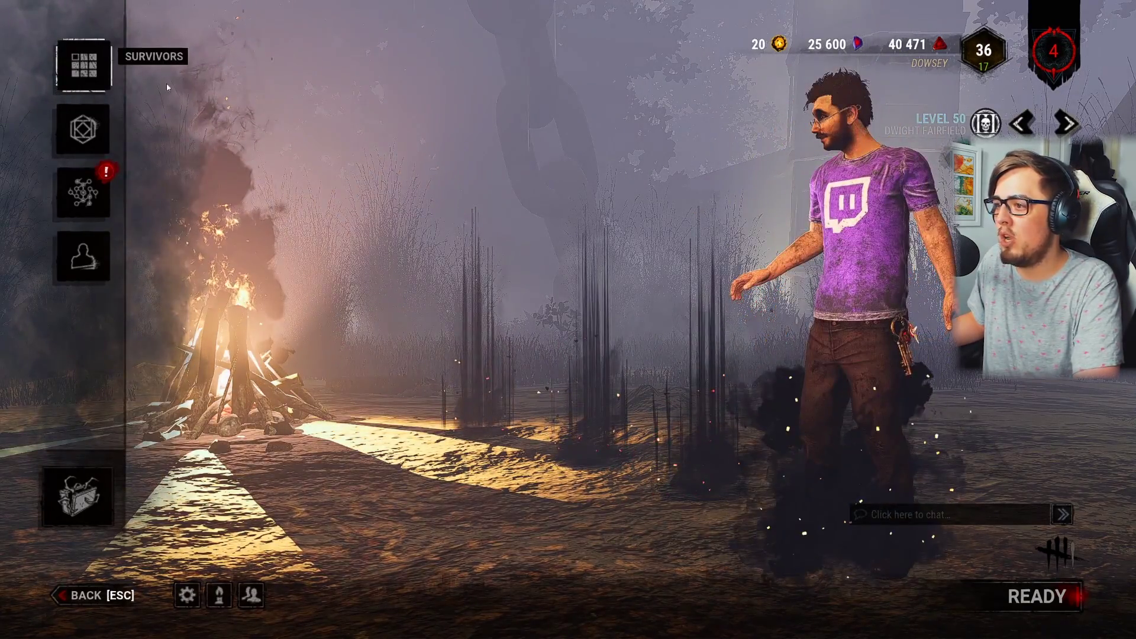
click(84, 65)
click(311, 148)
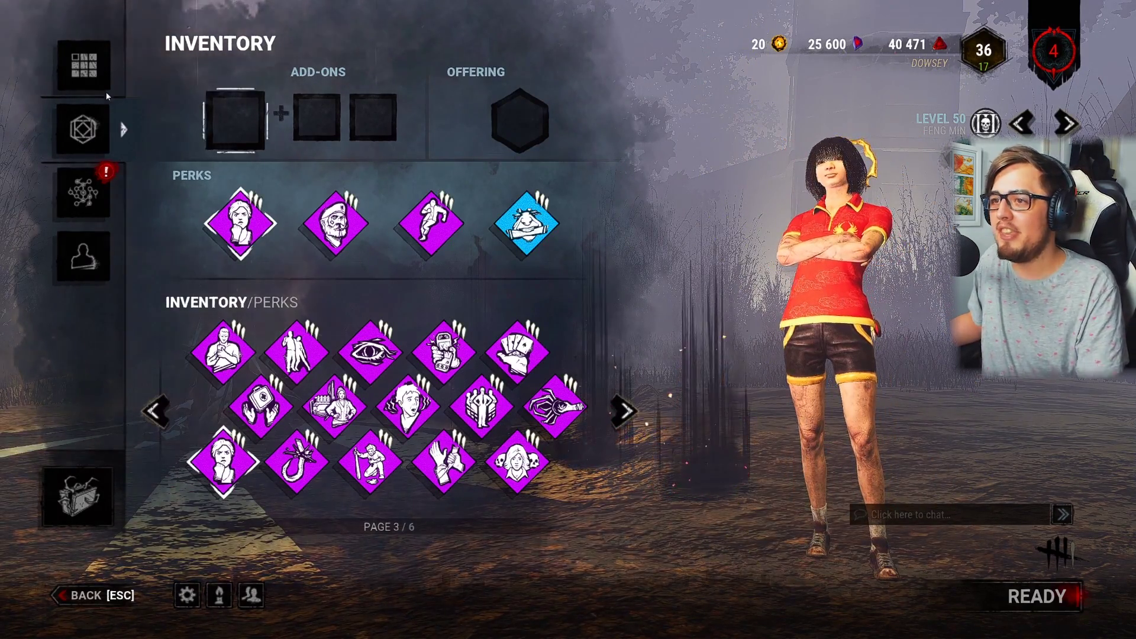
click(84, 129)
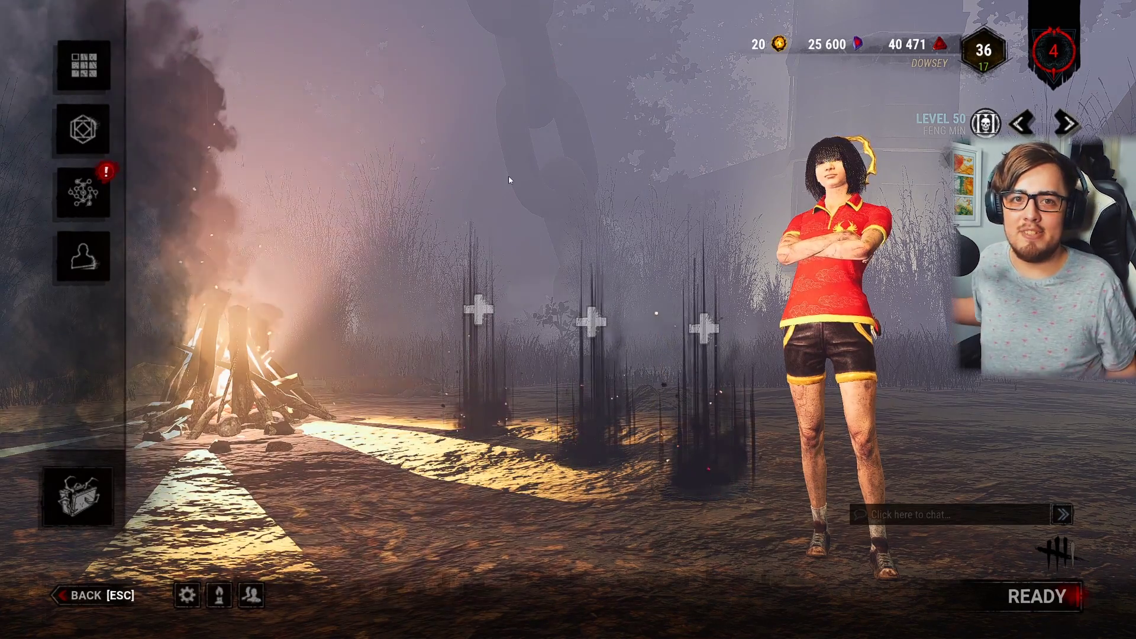